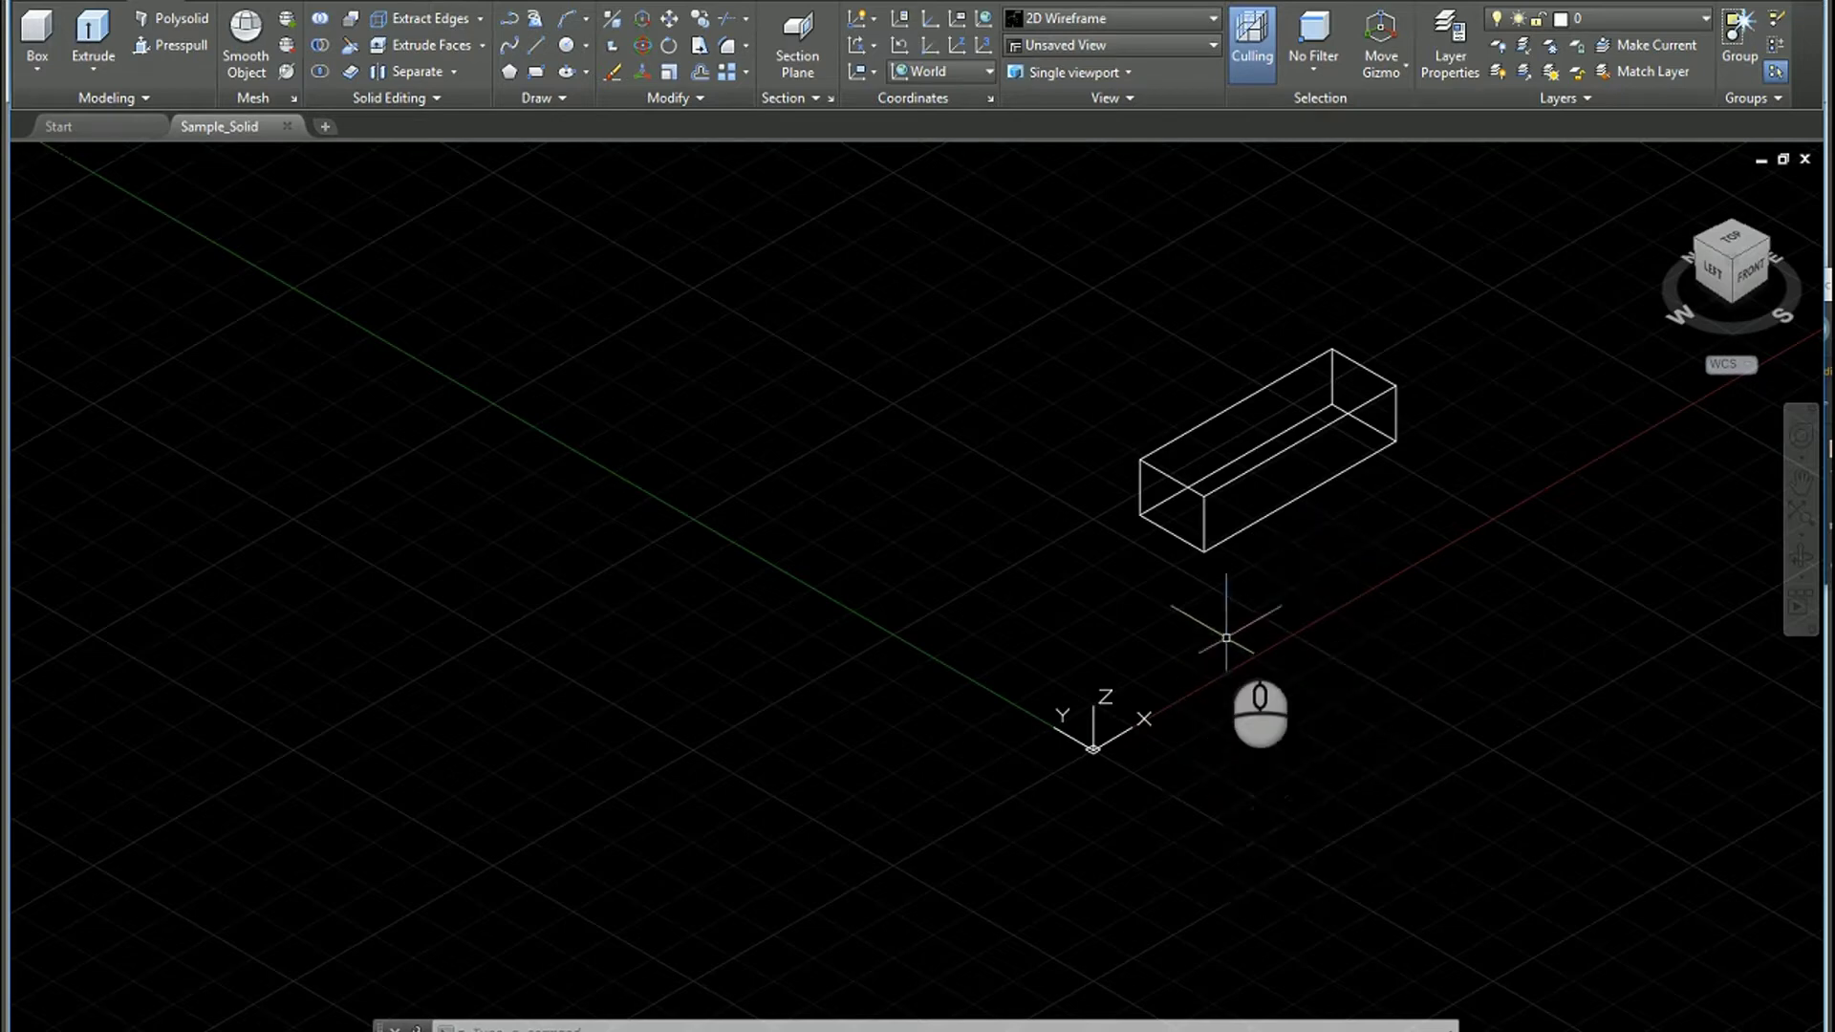
- Window-select the box solid, deselect it, and close the Sample_Solid drawing
click(1185, 540)
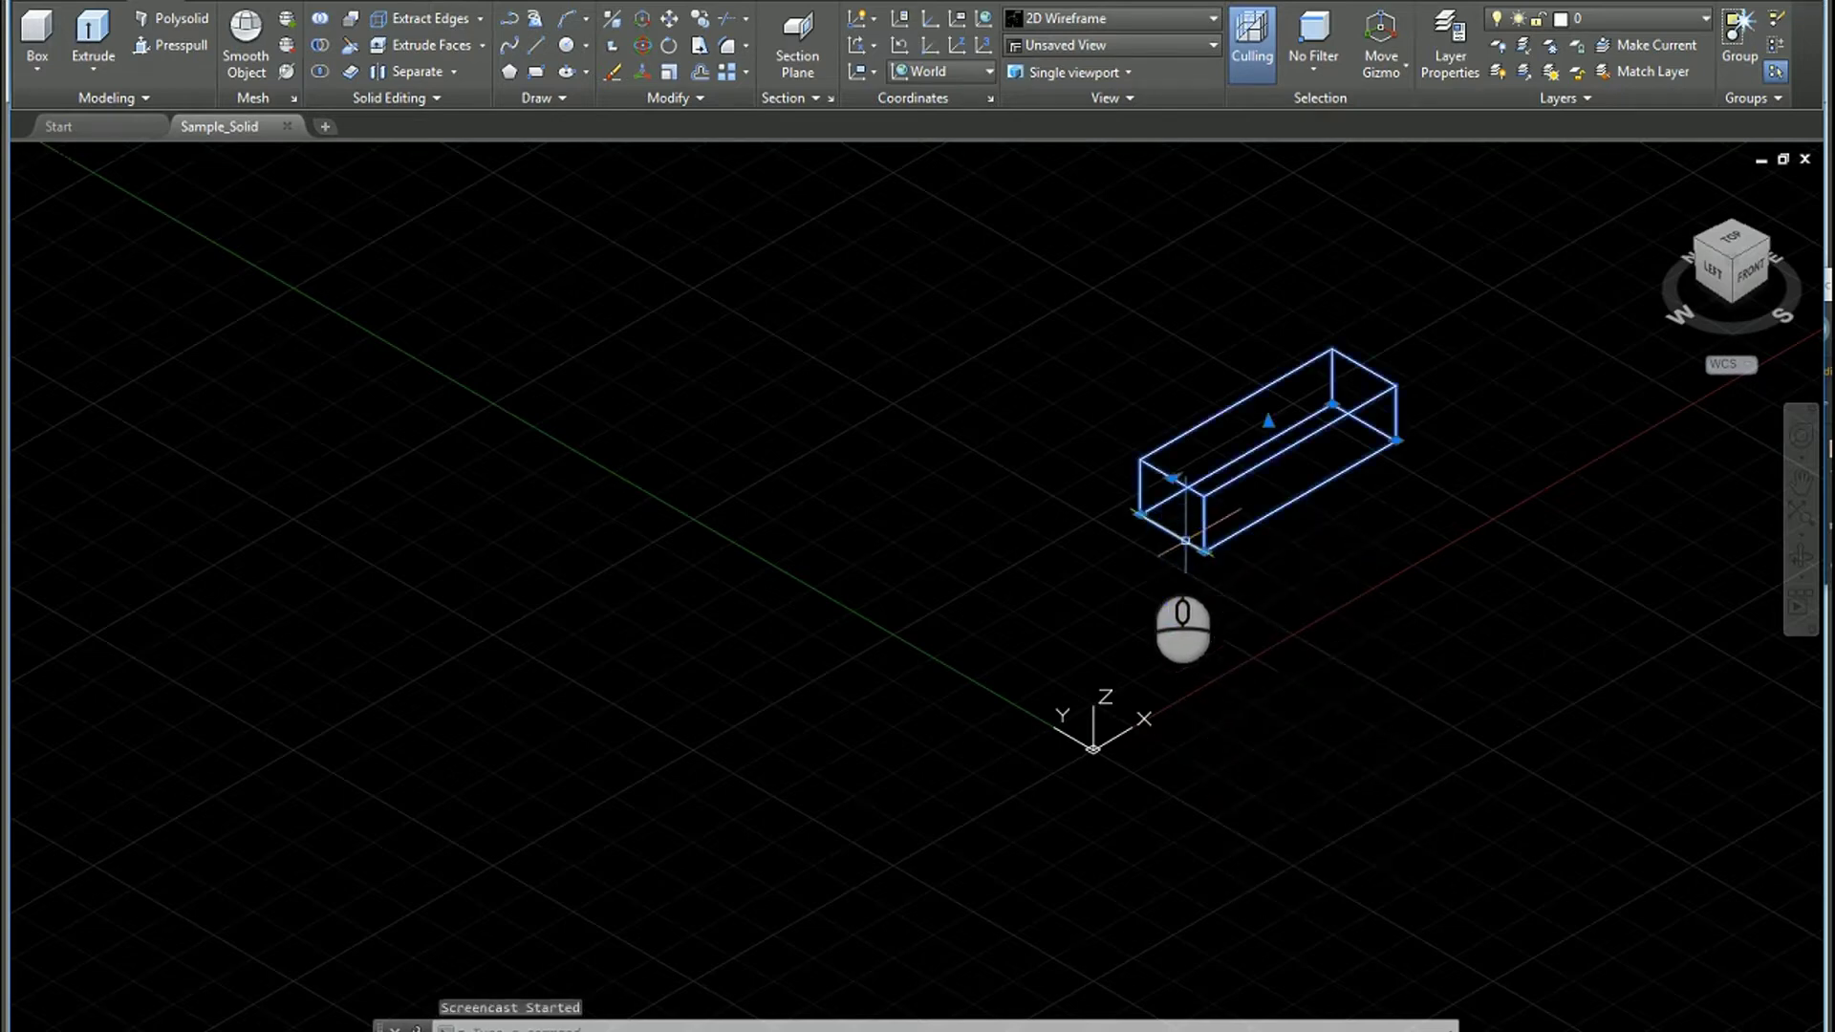
click(34, 32)
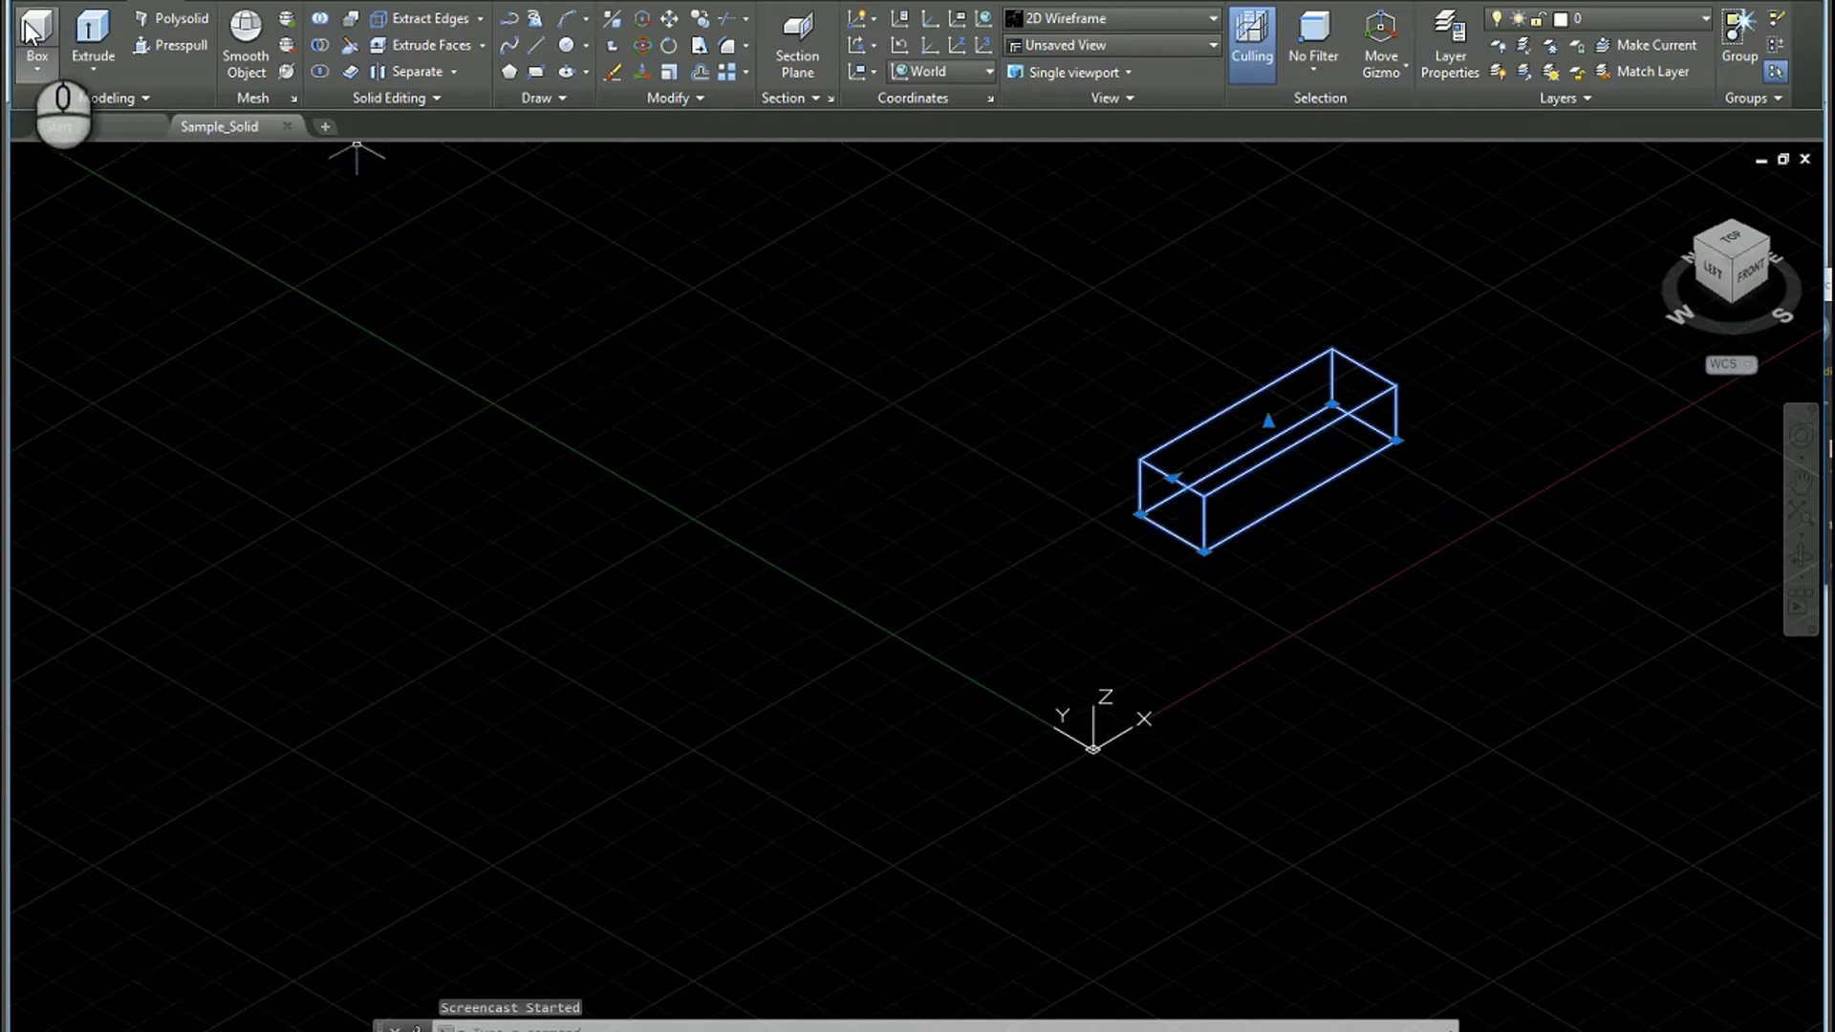
click(1108, 669)
click(1085, 637)
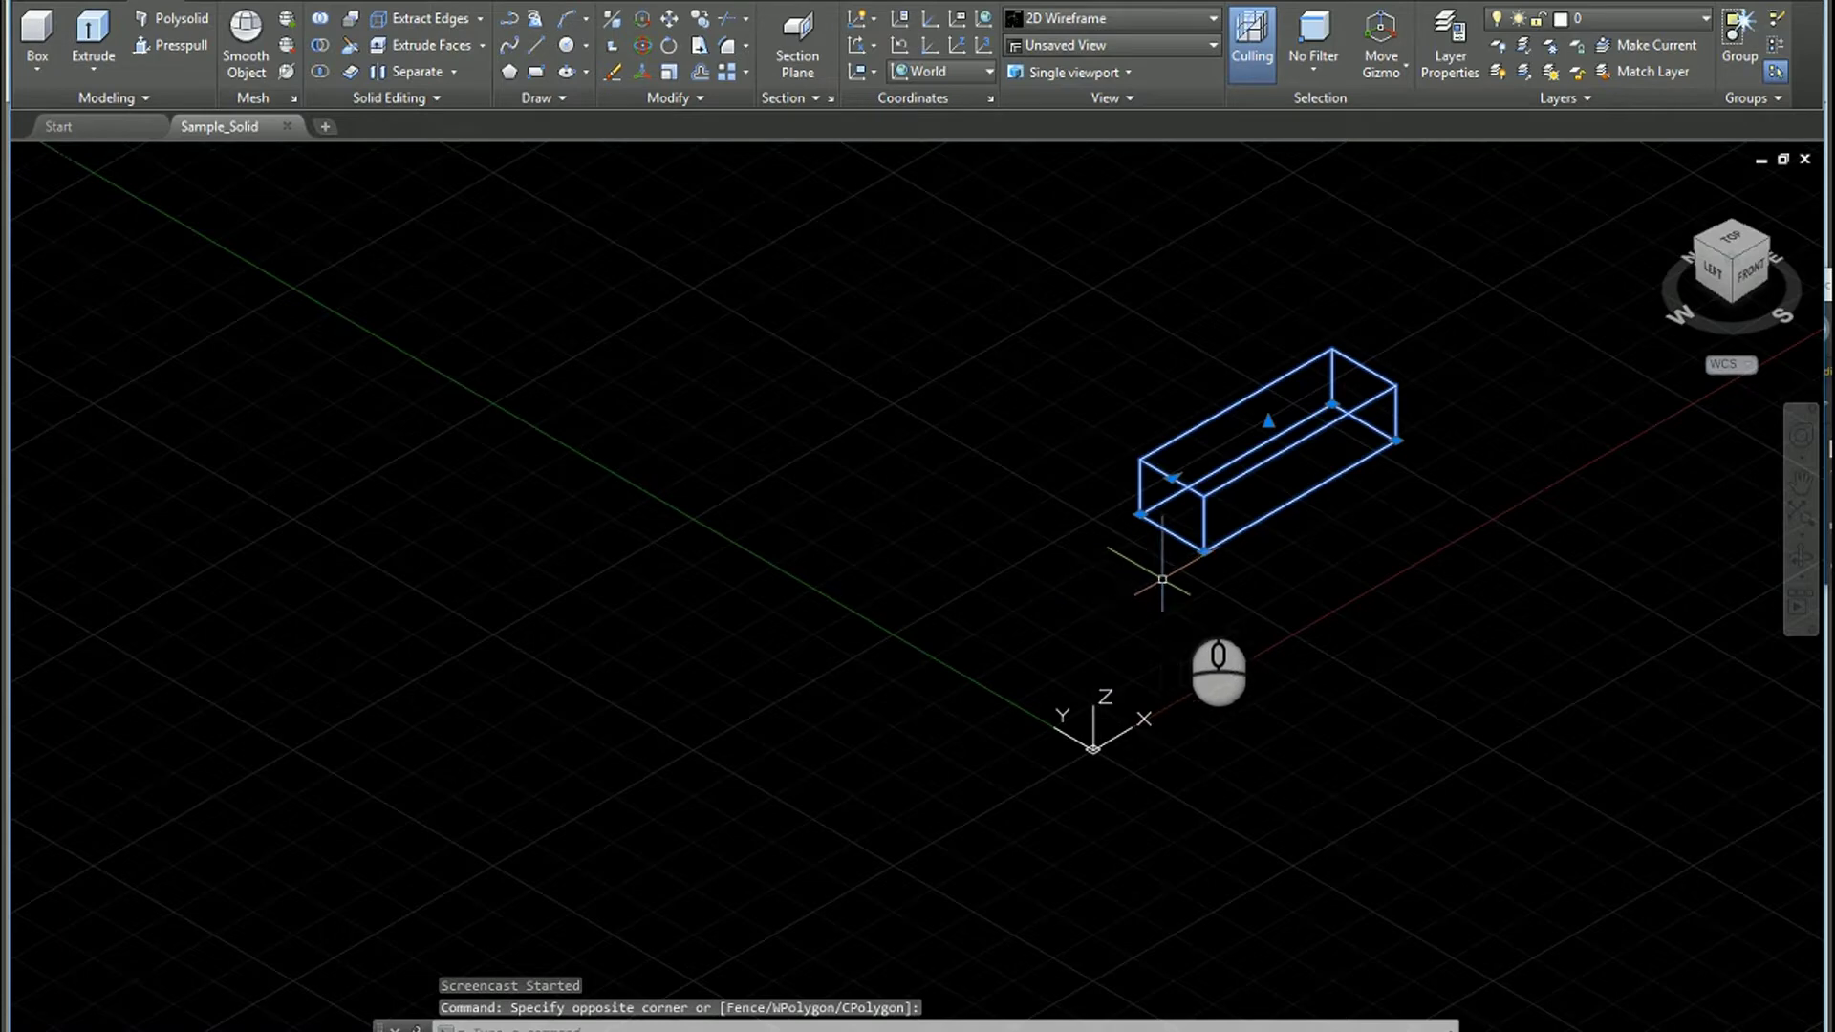
key(Escape)
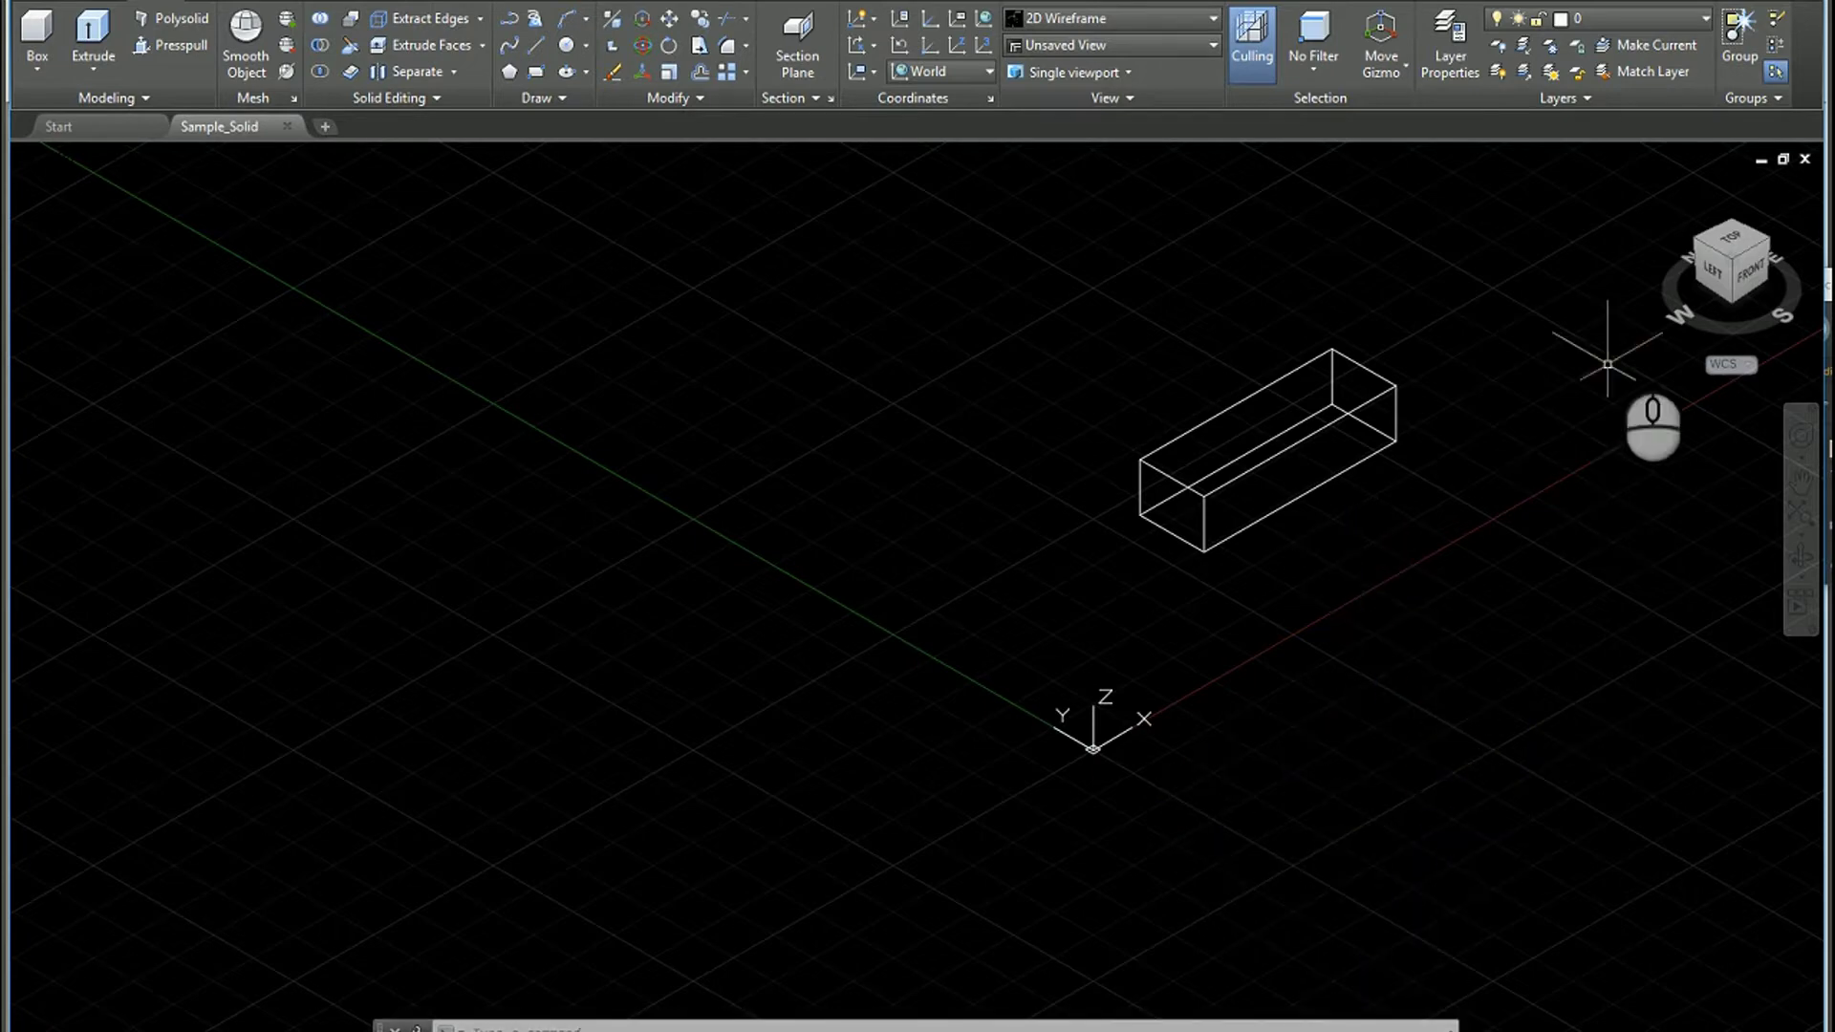
click(1804, 158)
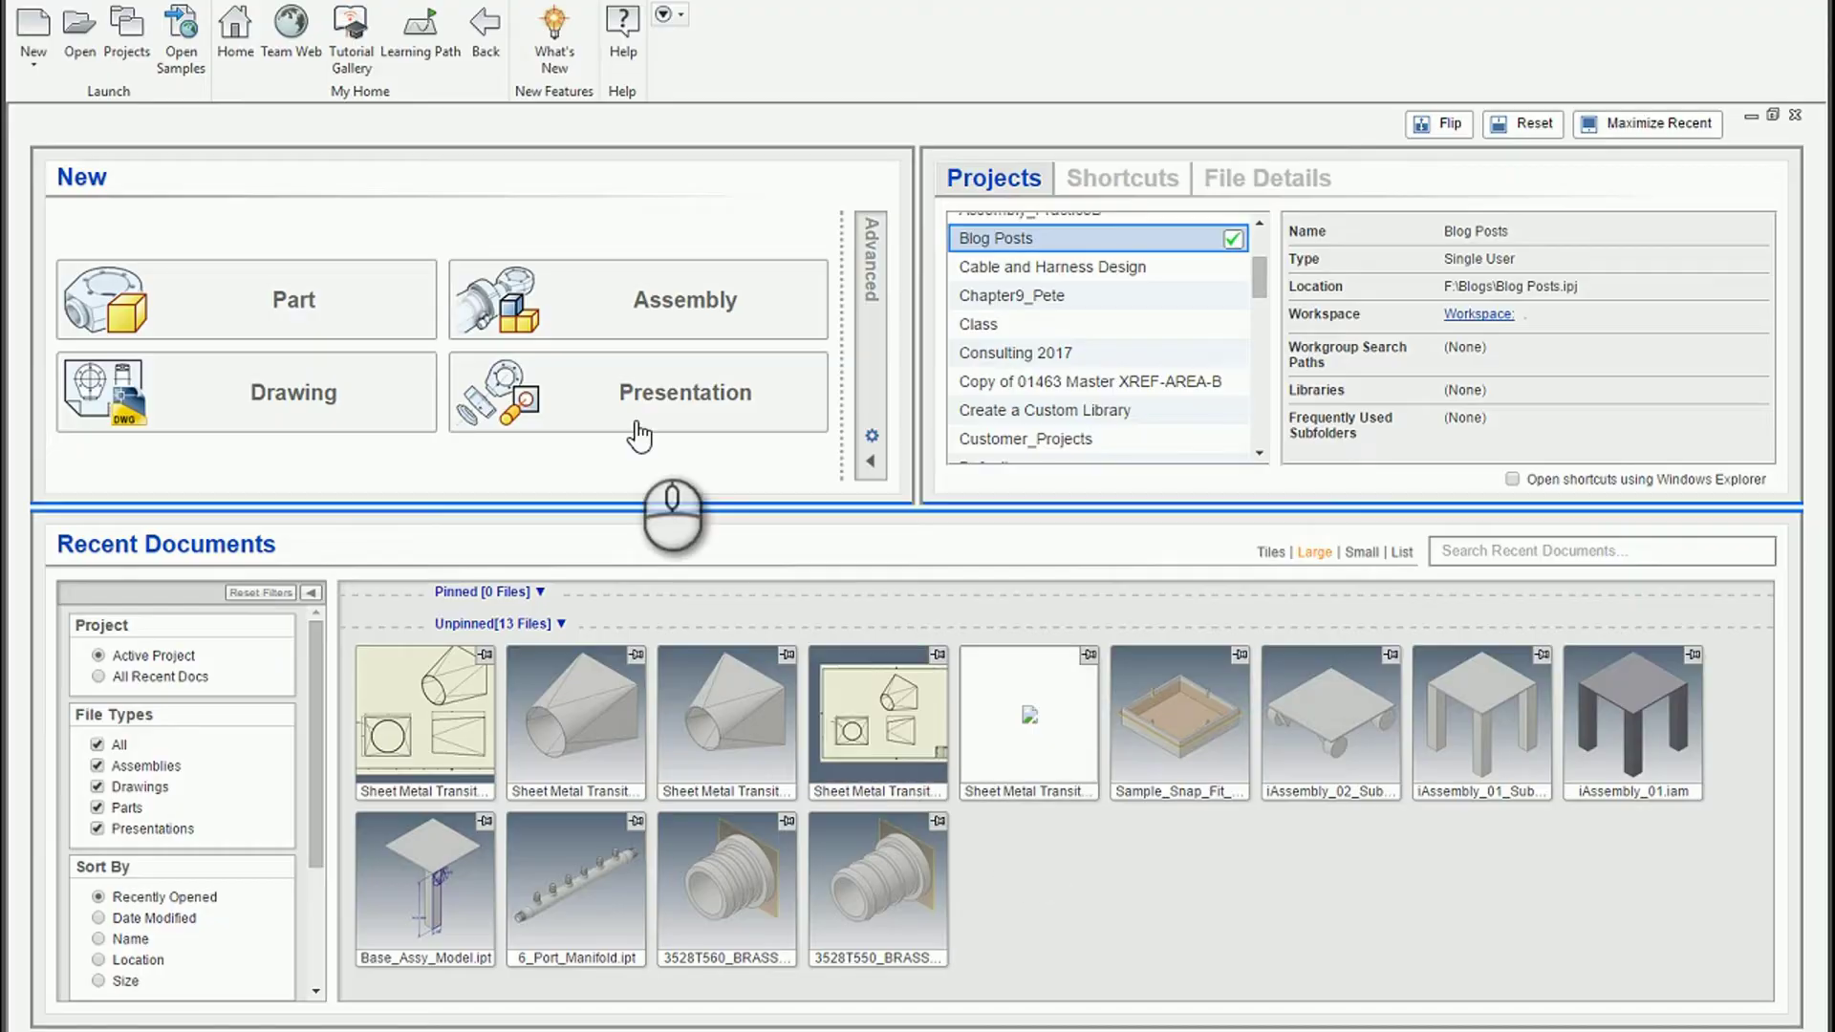
- In the Open dialog, browse to the Desktop and choose Sample_Solid.dwg
click(91, 40)
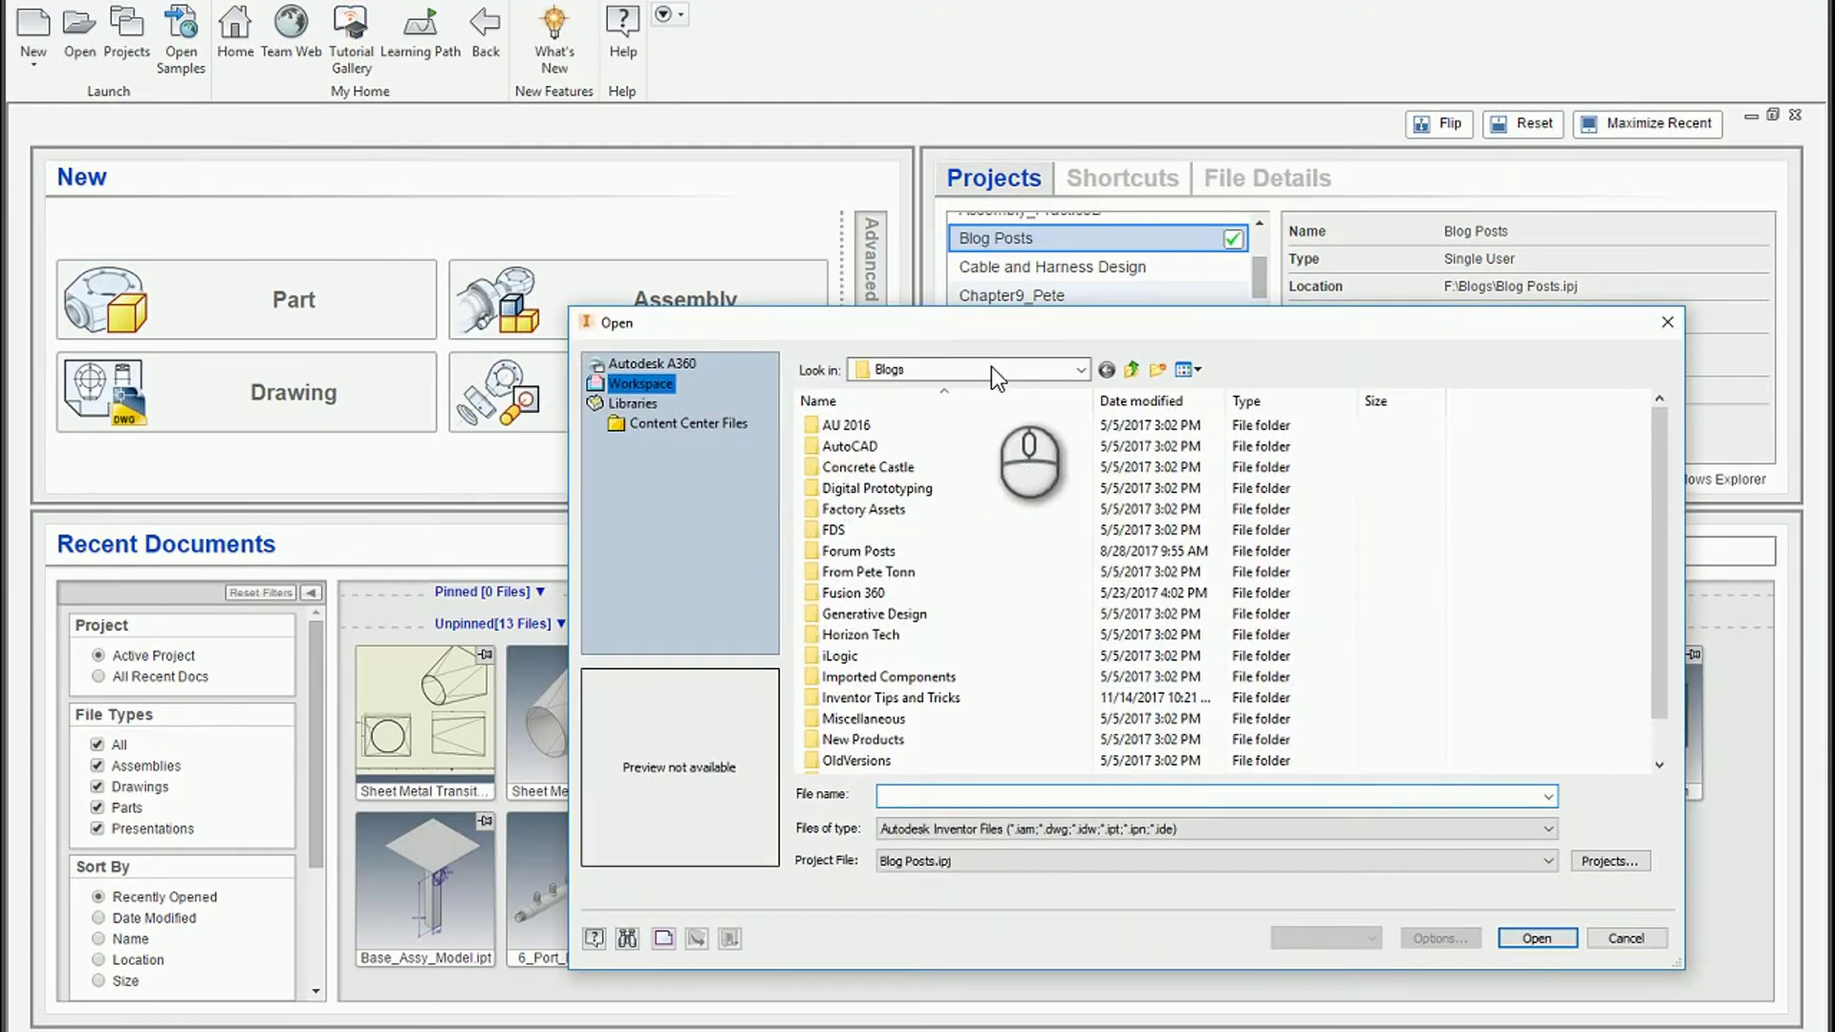
click(1078, 371)
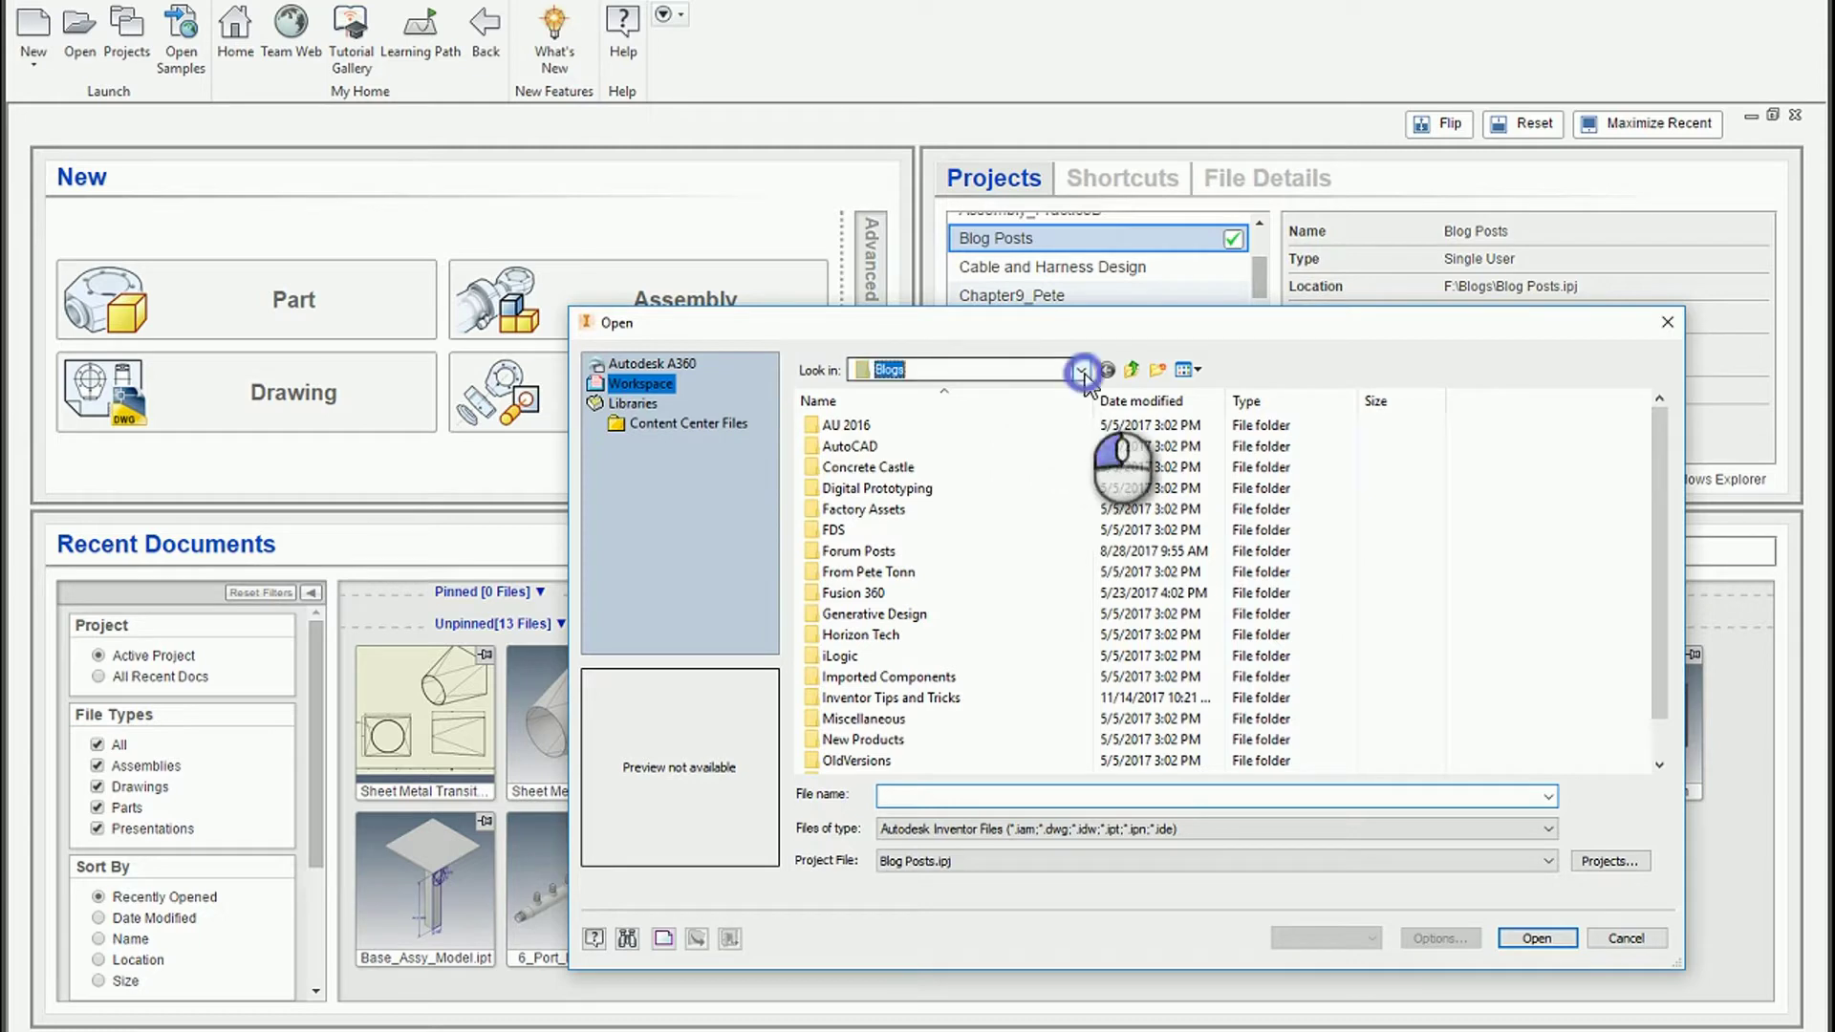
click(1072, 583)
click(1080, 370)
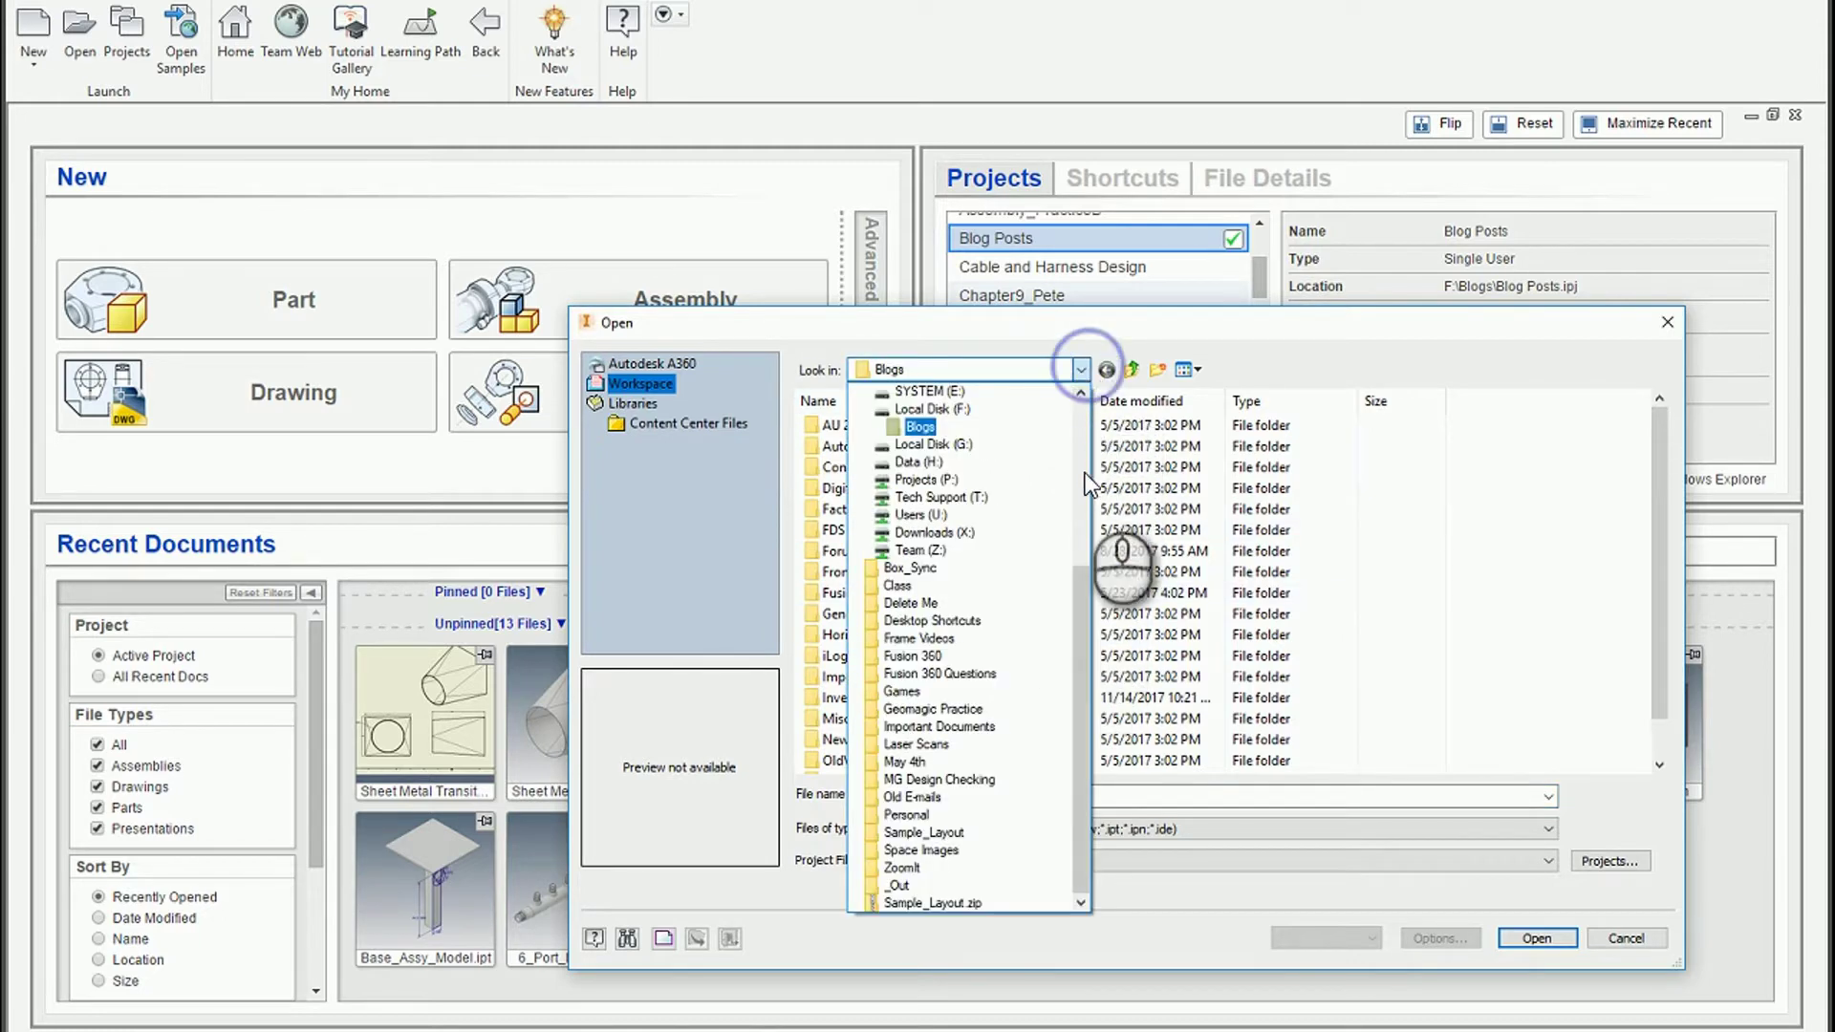
drag(1077, 593, 1074, 421)
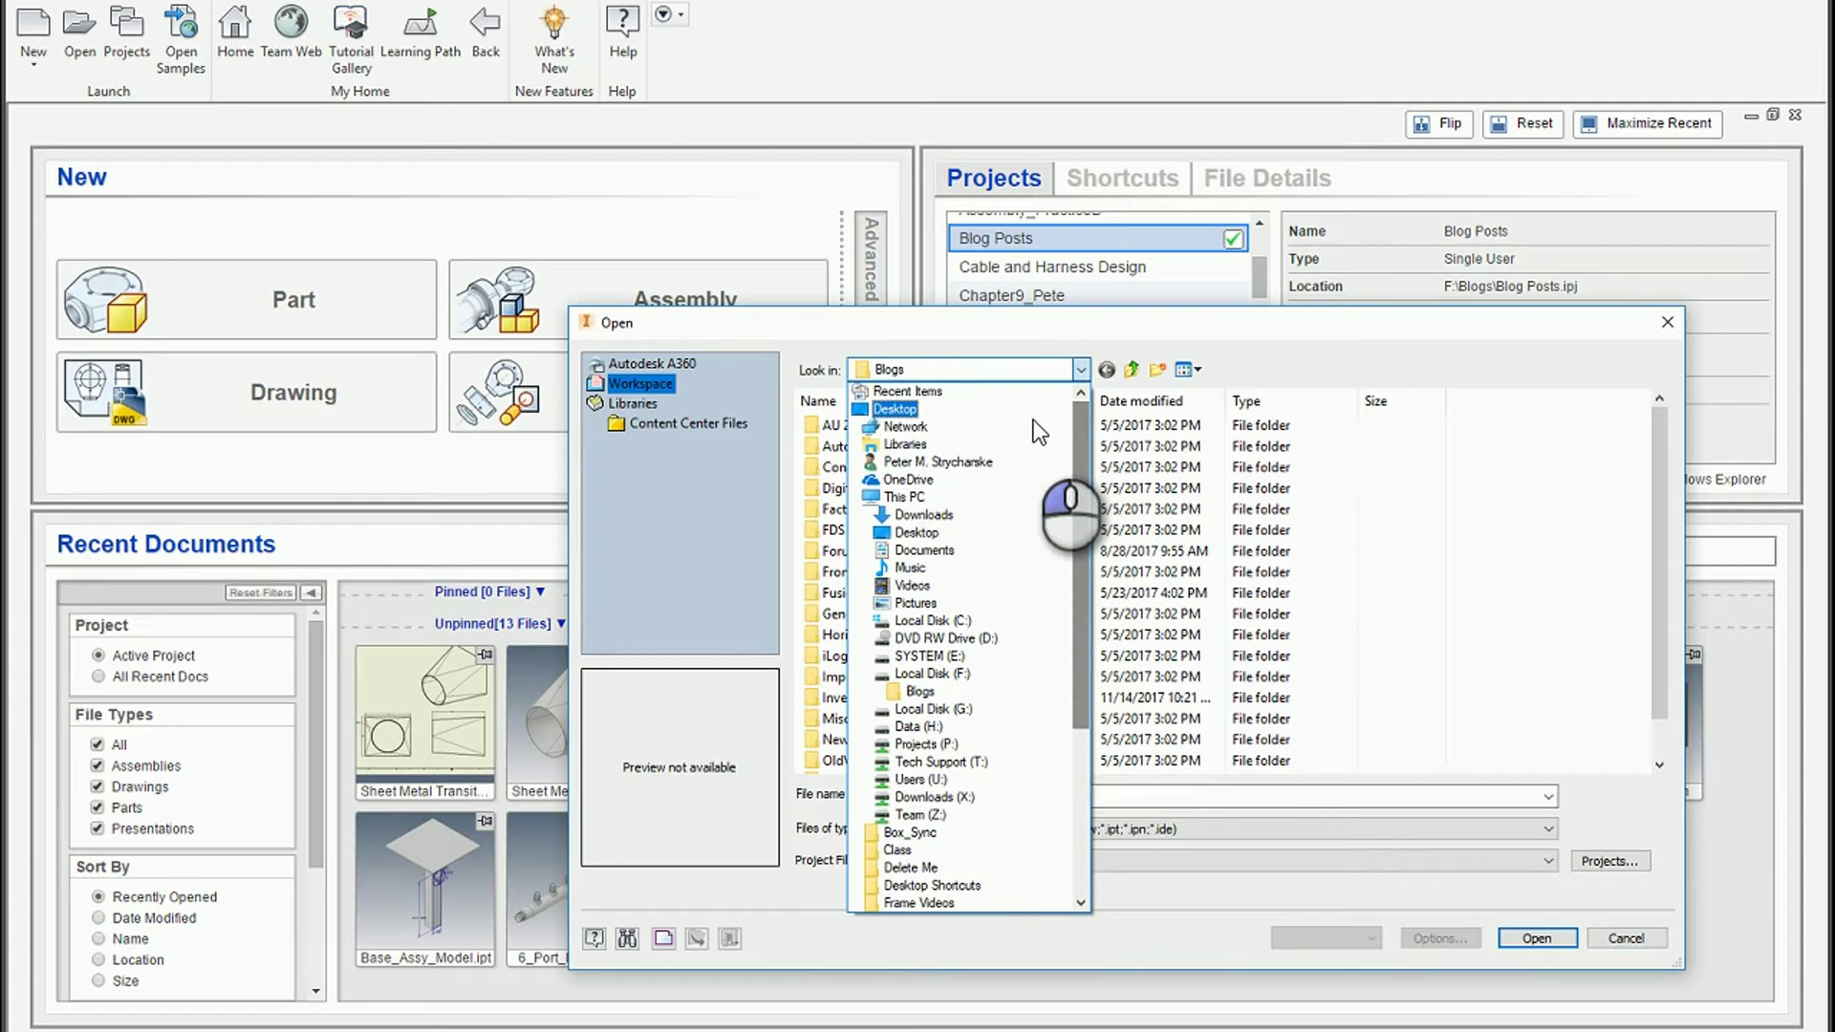
click(910, 413)
scroll(1661, 472, down, 2)
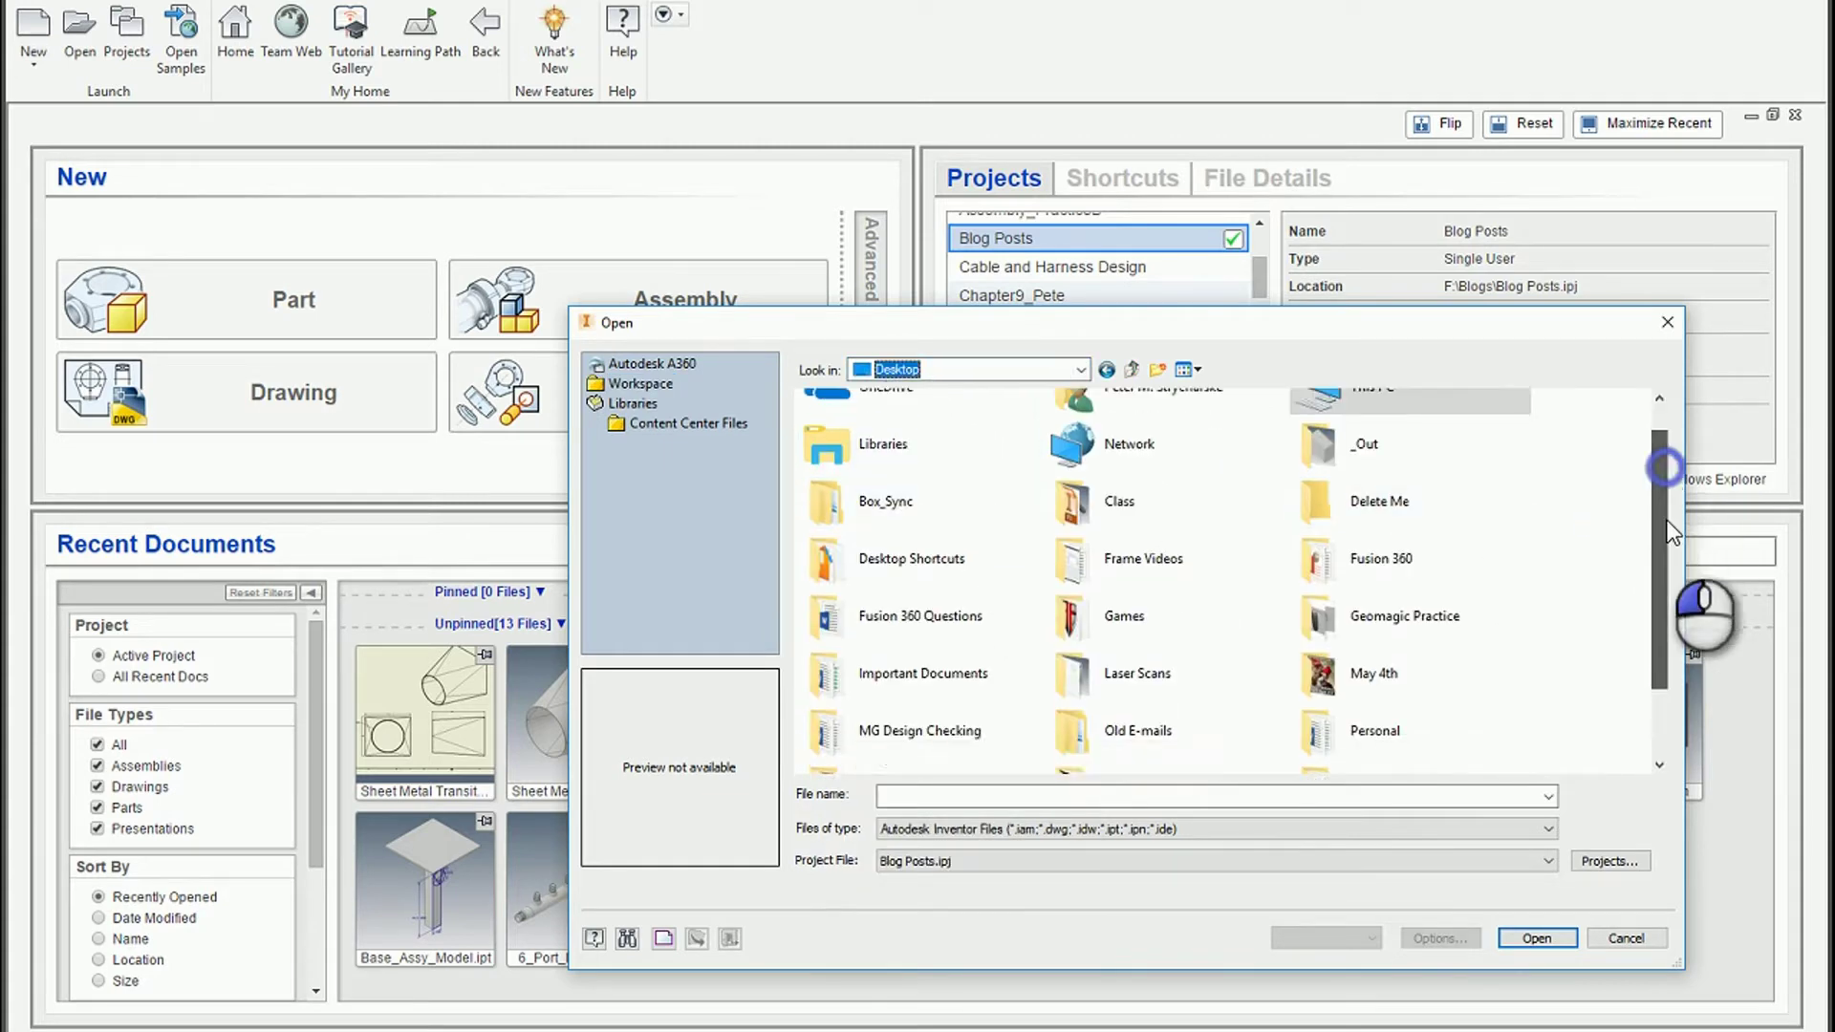
click(856, 746)
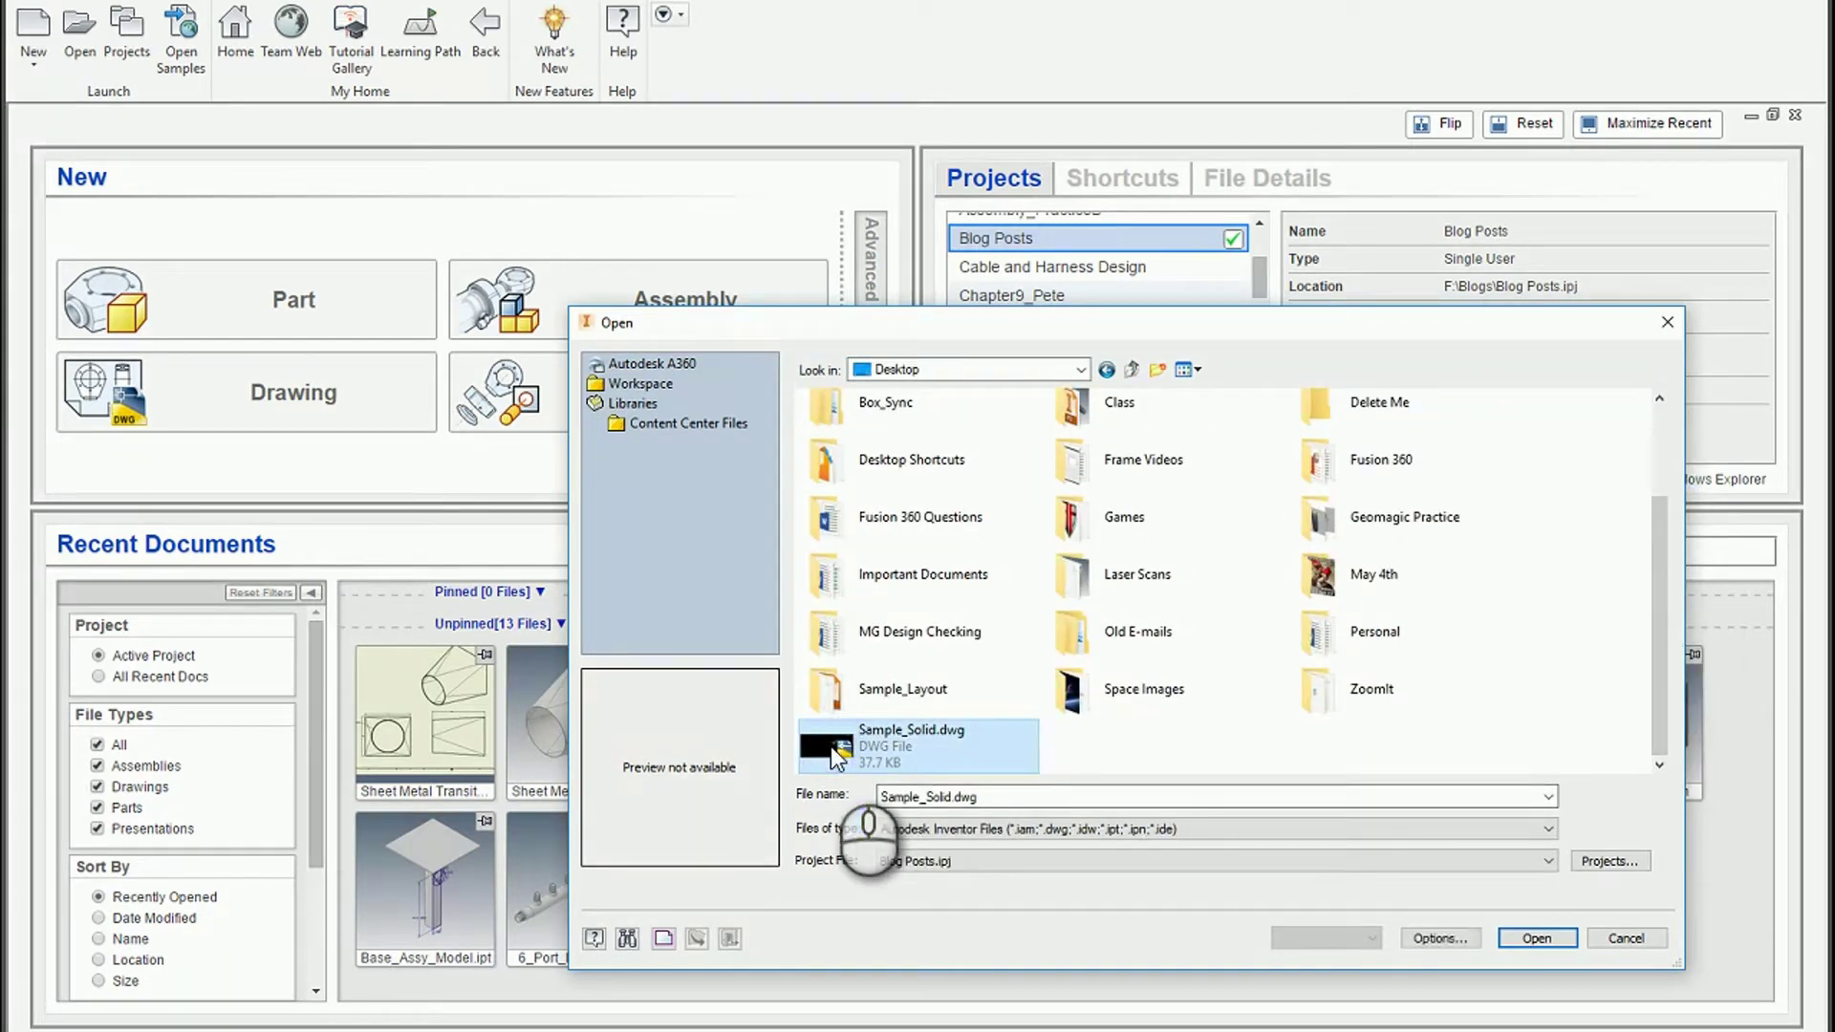
- Set the DWG option to Import, then open Sample_Solid.dwg from its current location
click(1454, 939)
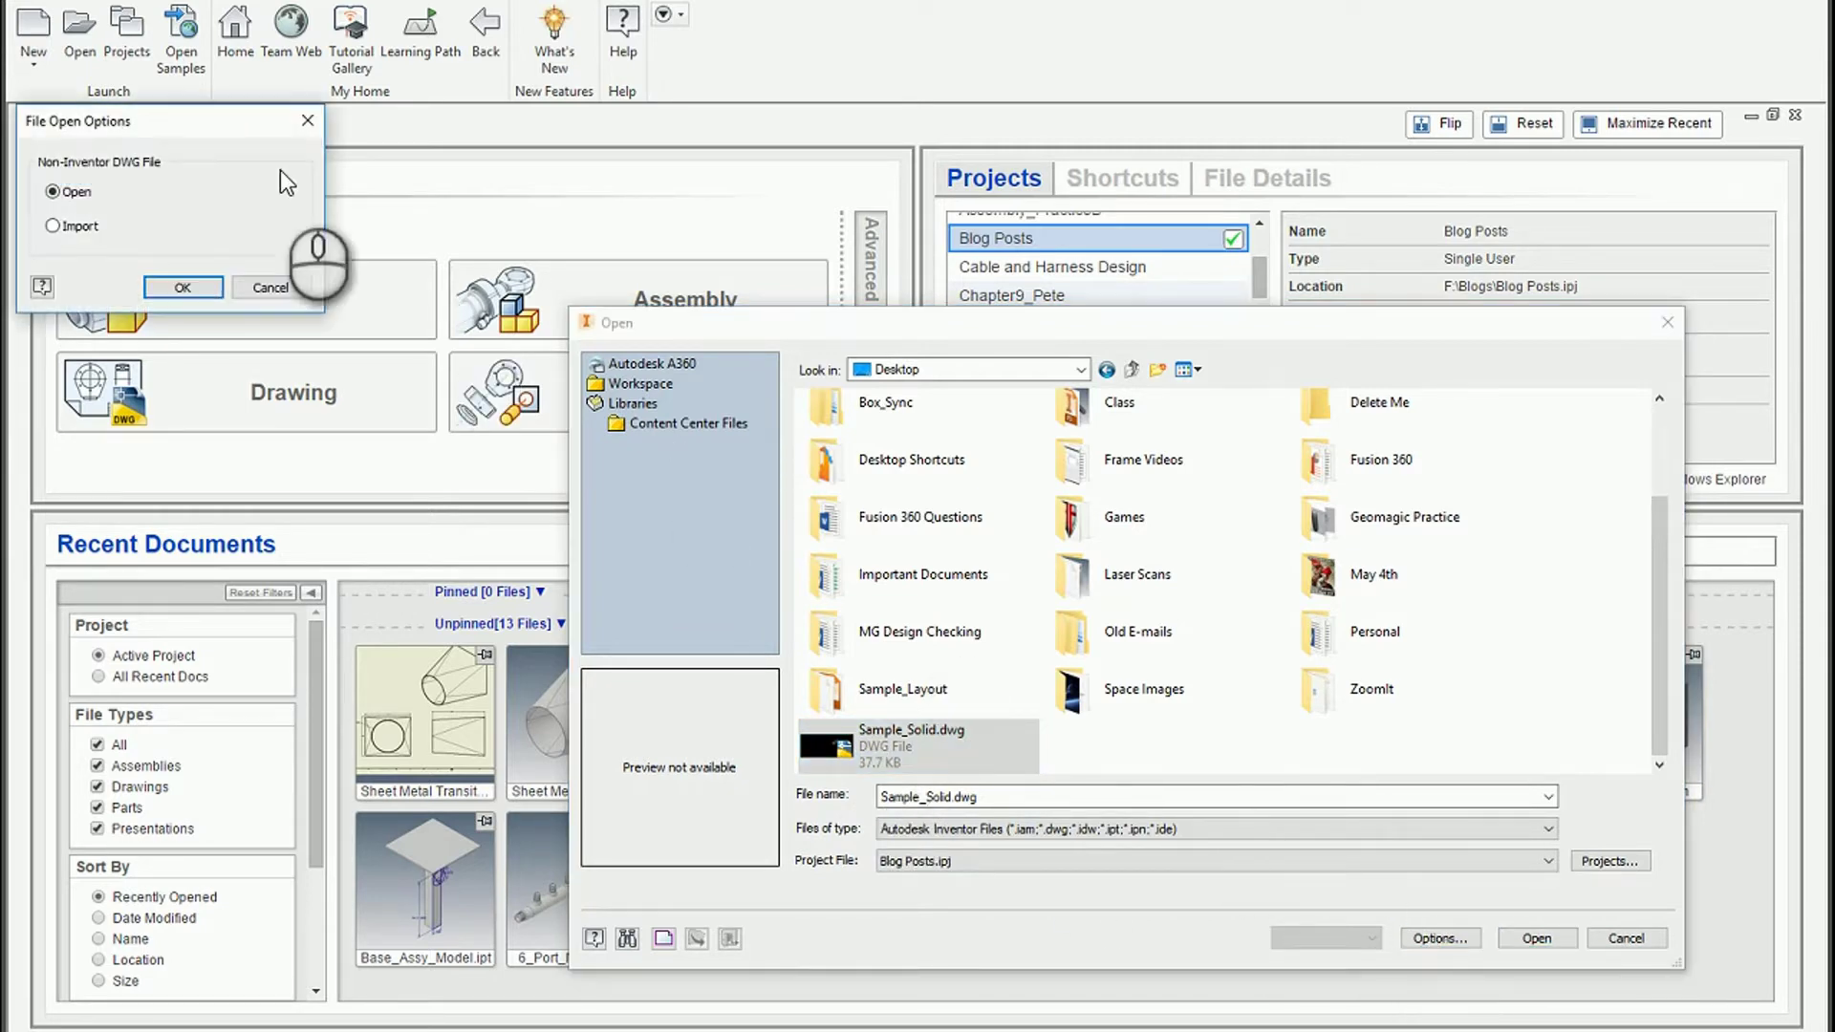
click(54, 229)
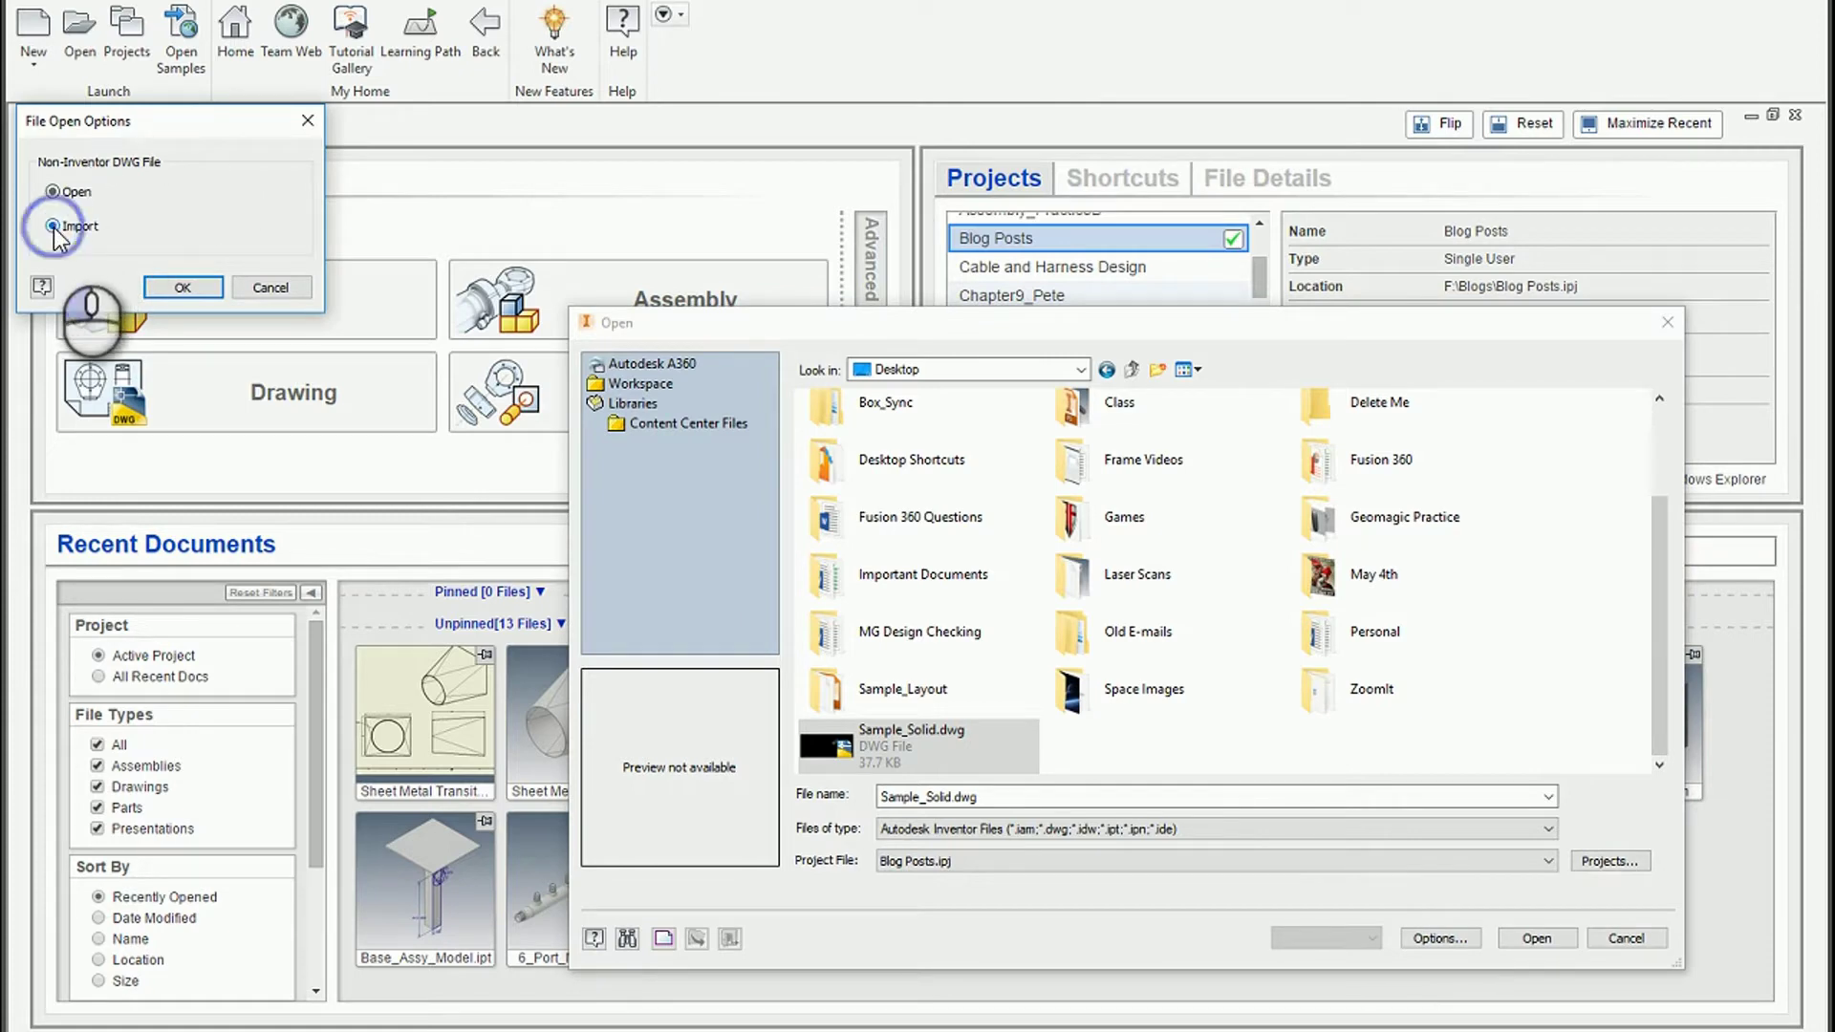
click(182, 286)
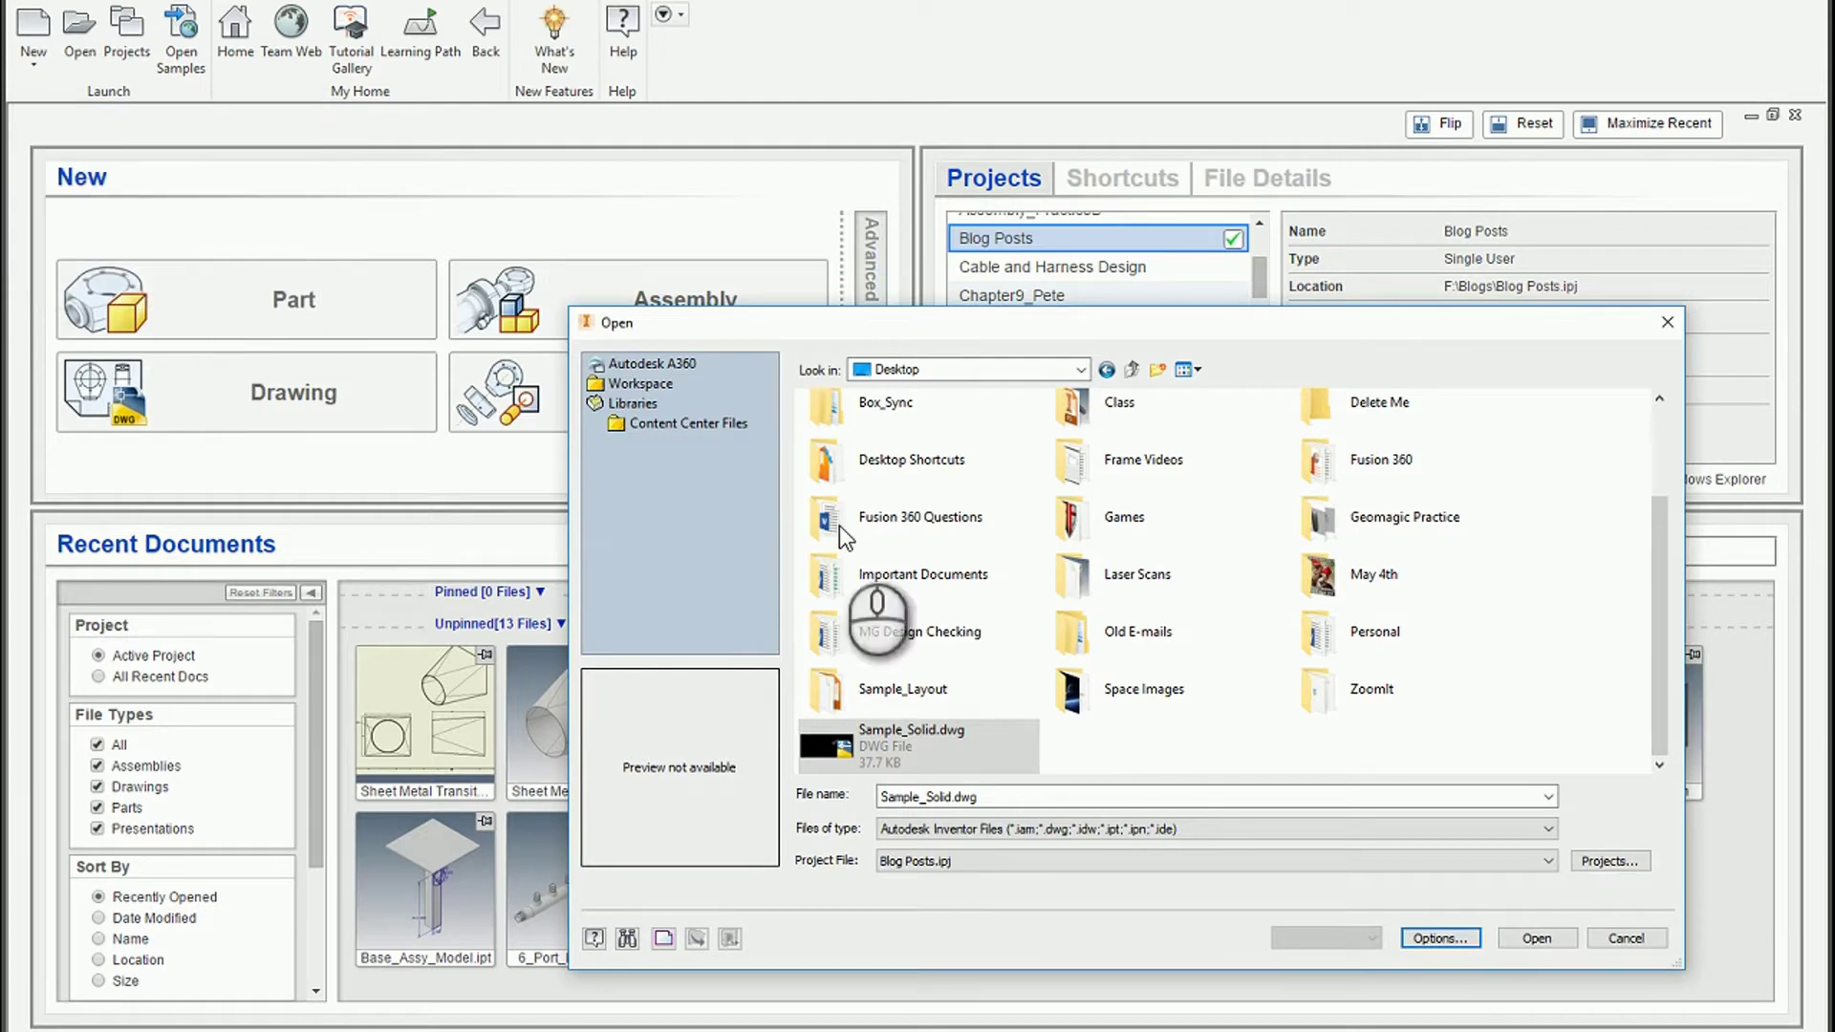
click(1536, 939)
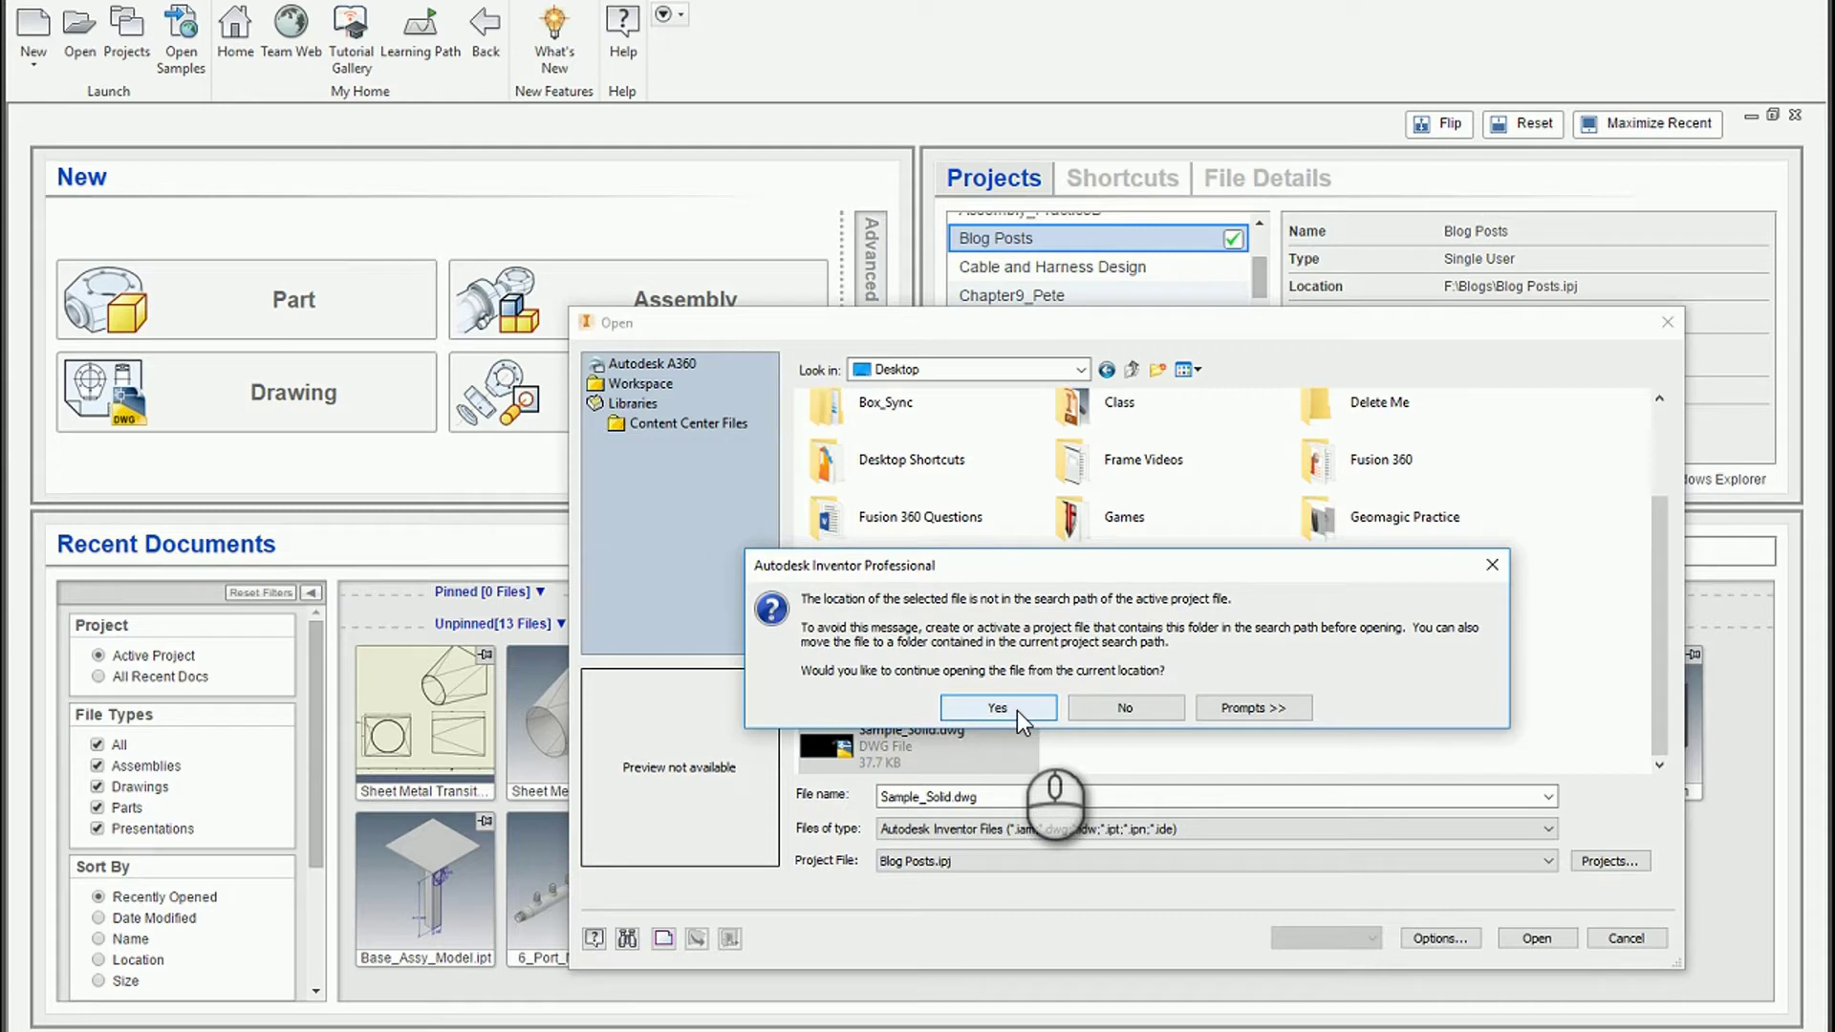
click(1017, 710)
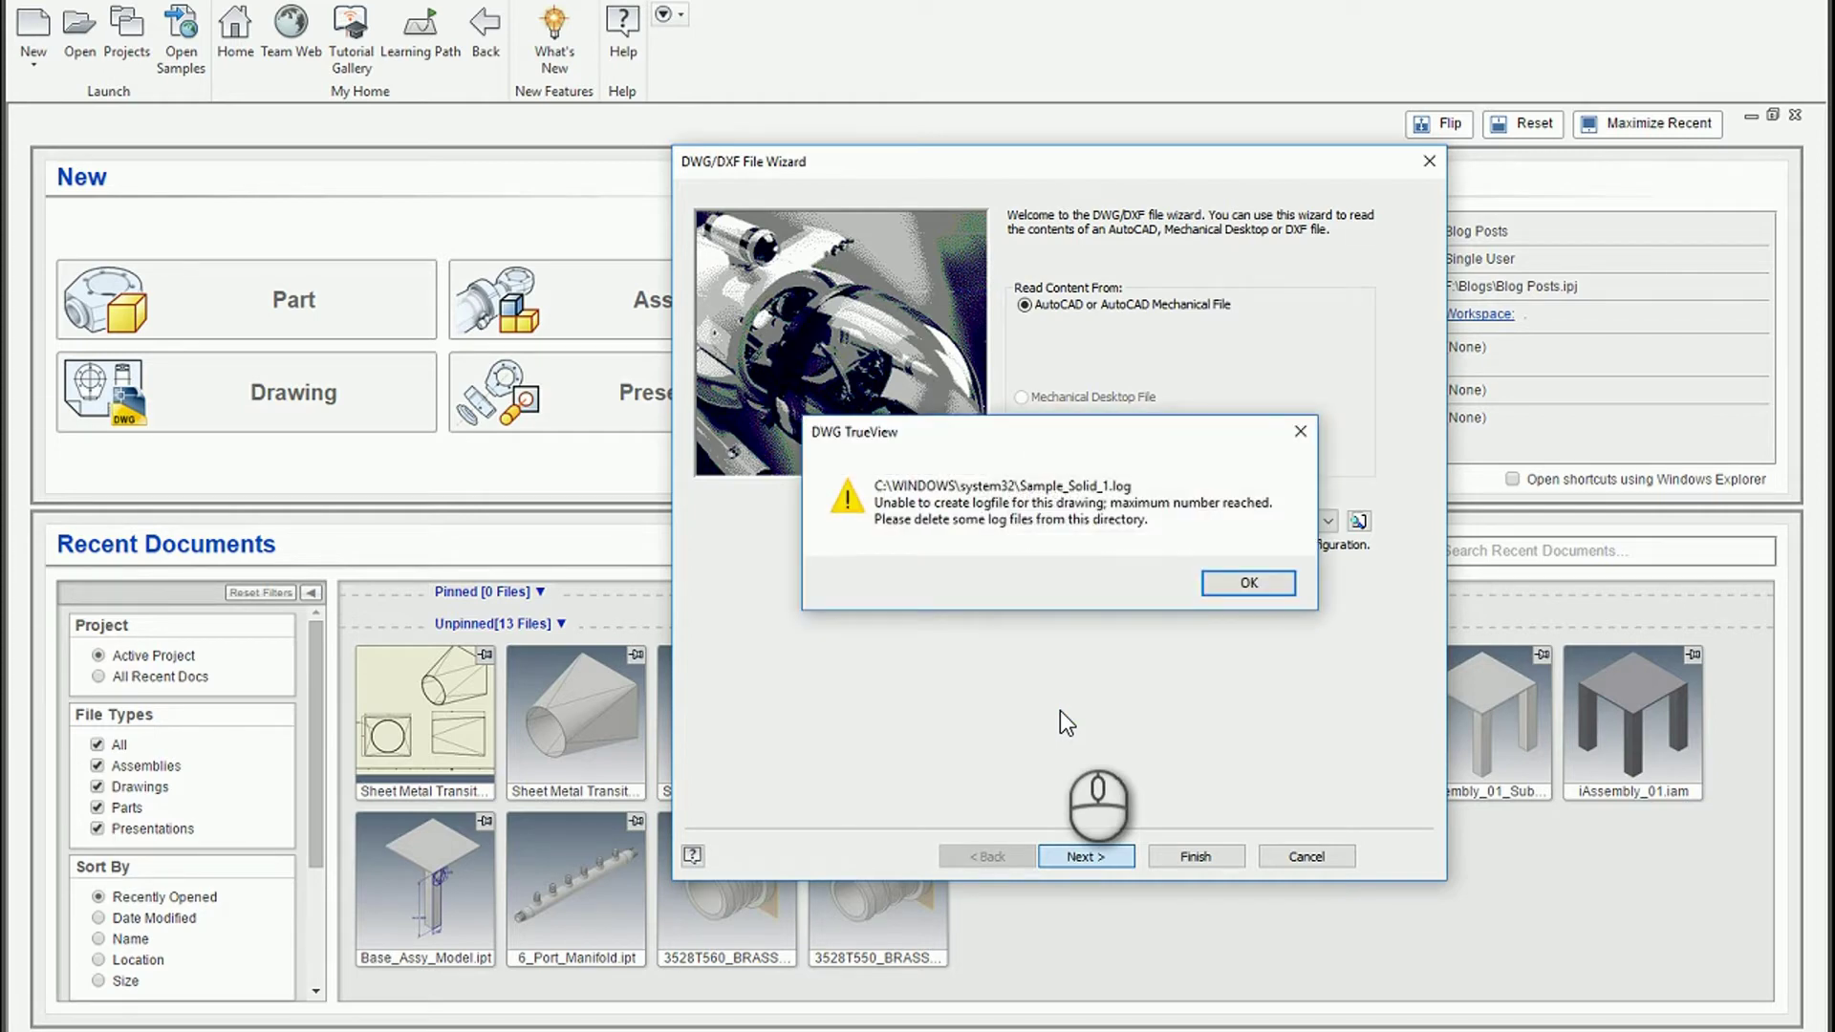
- Dismiss the DWG TrueView warning that the logfile cannot be created
click(1249, 575)
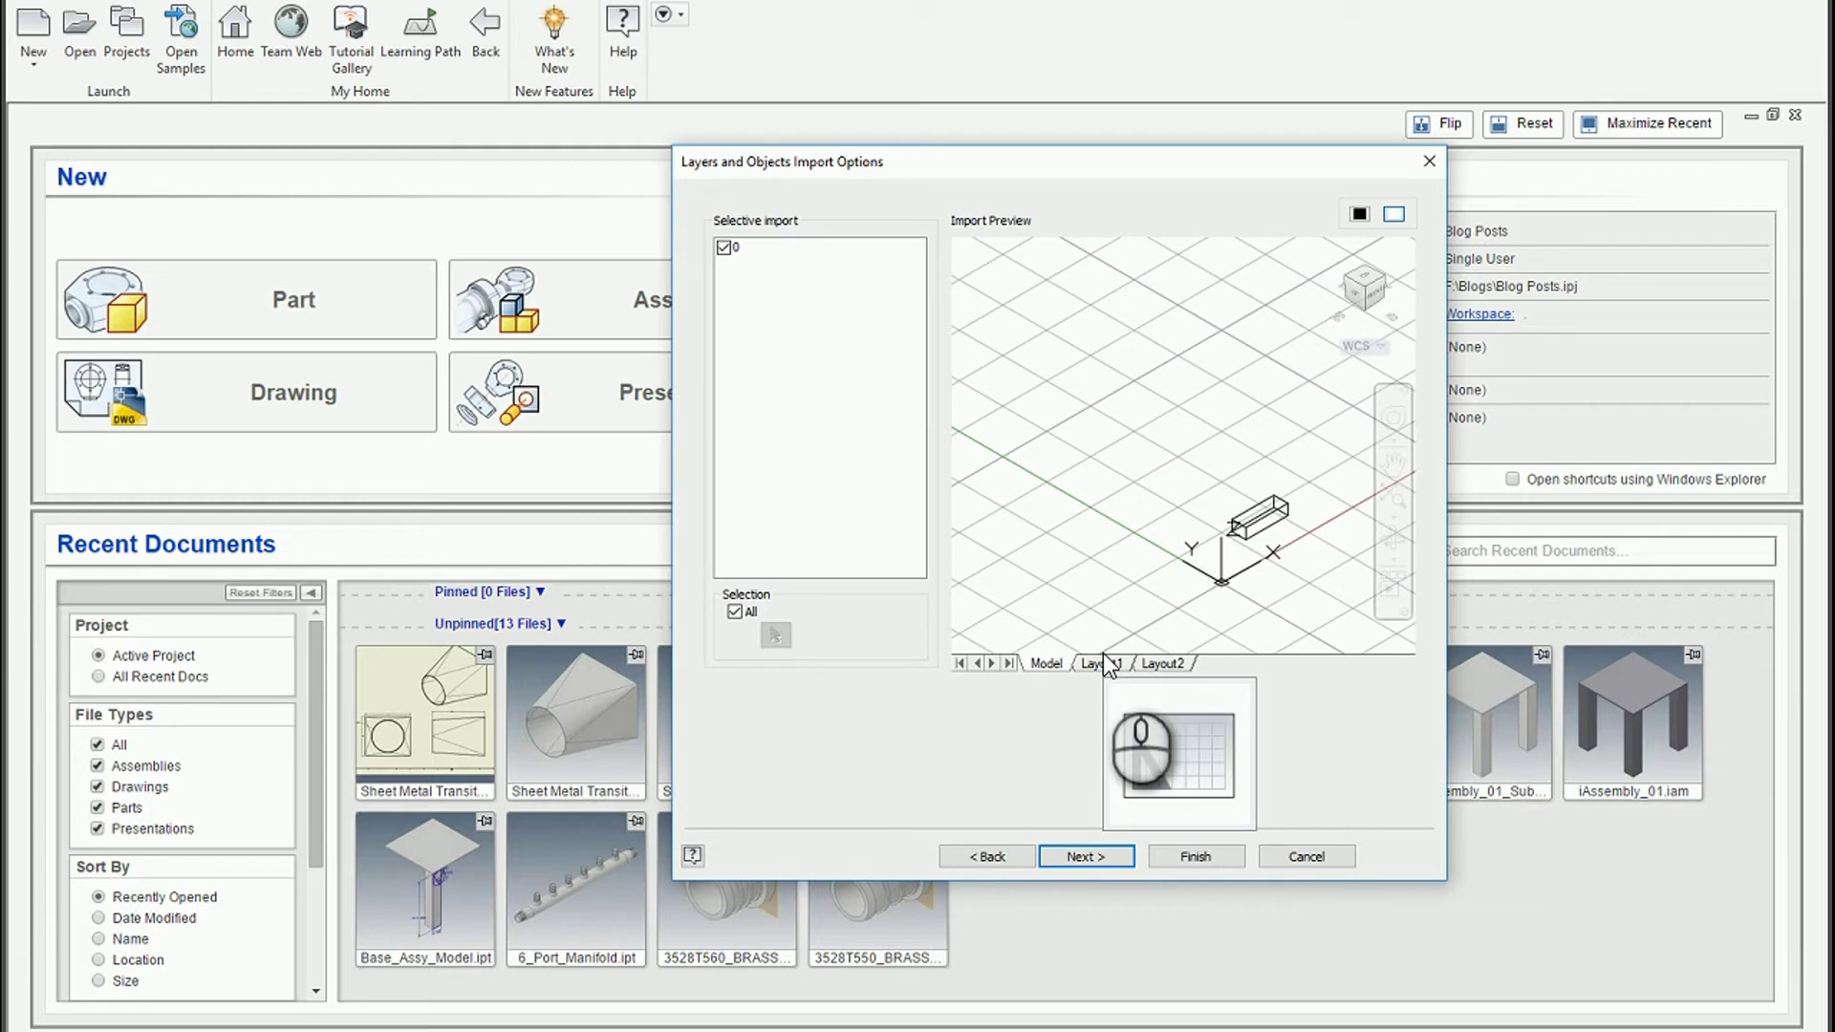
click(735, 612)
click(776, 636)
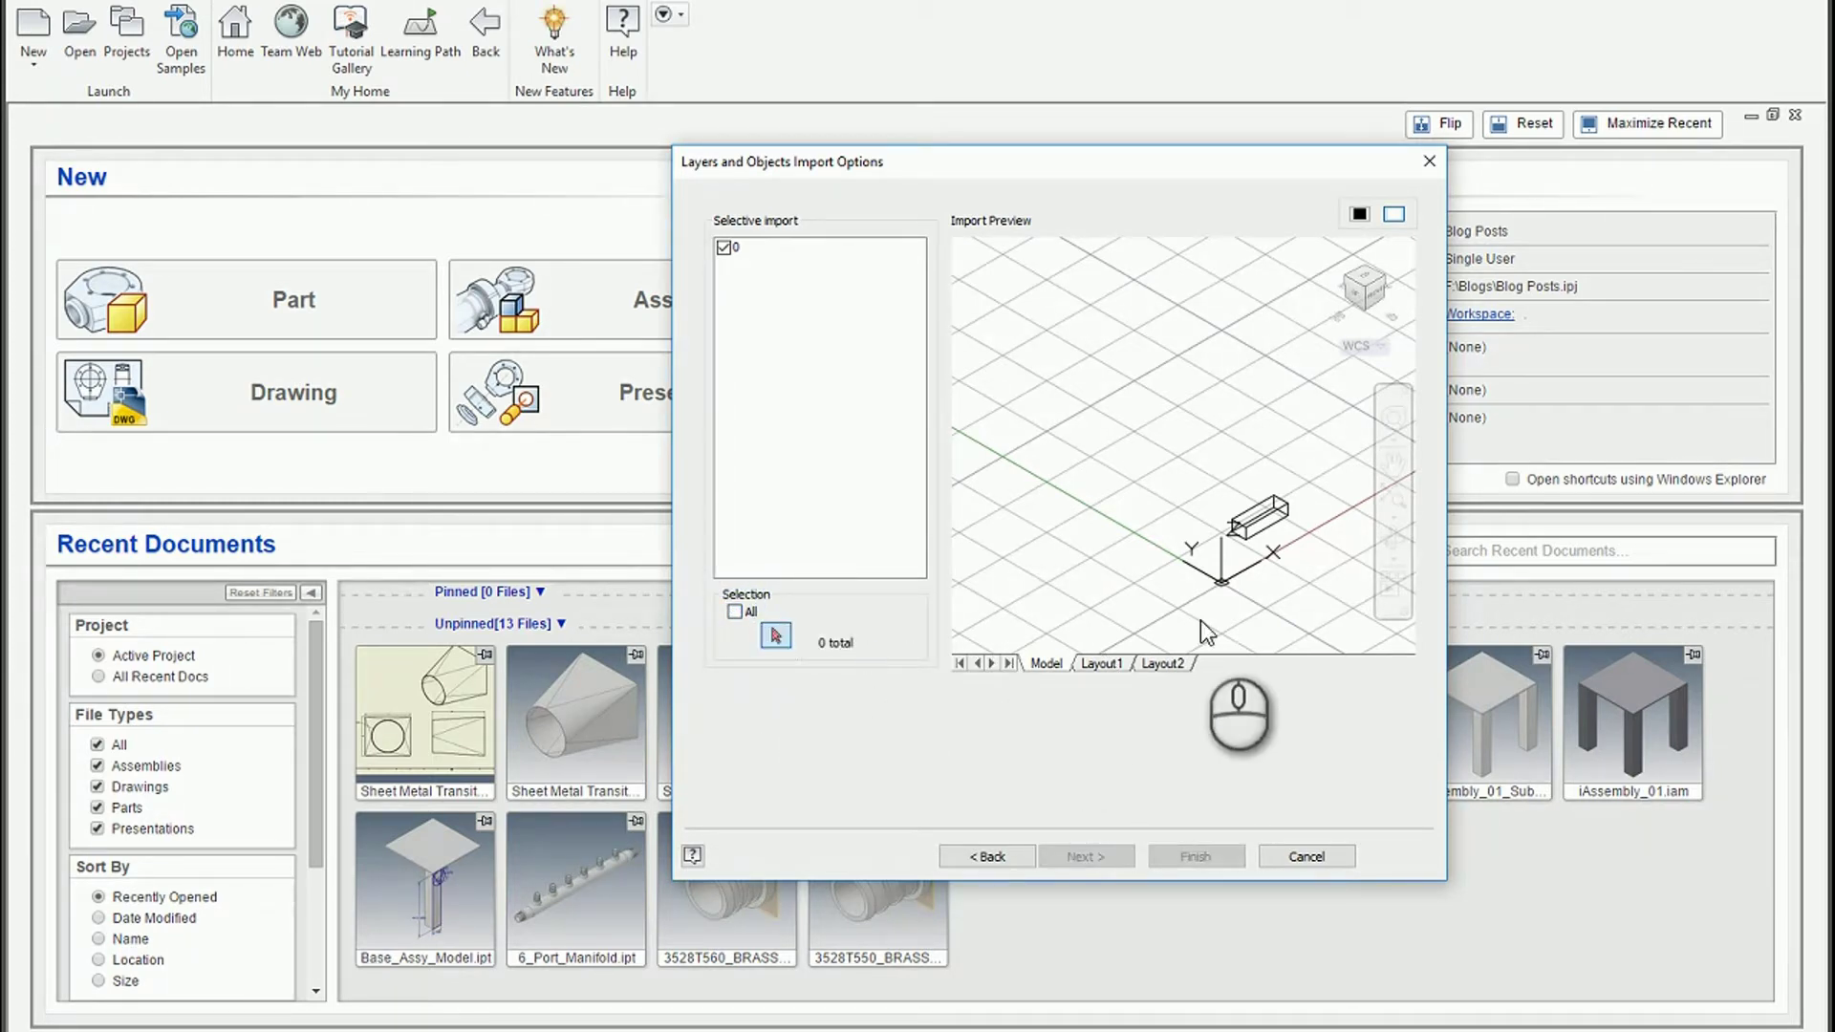
click(1259, 516)
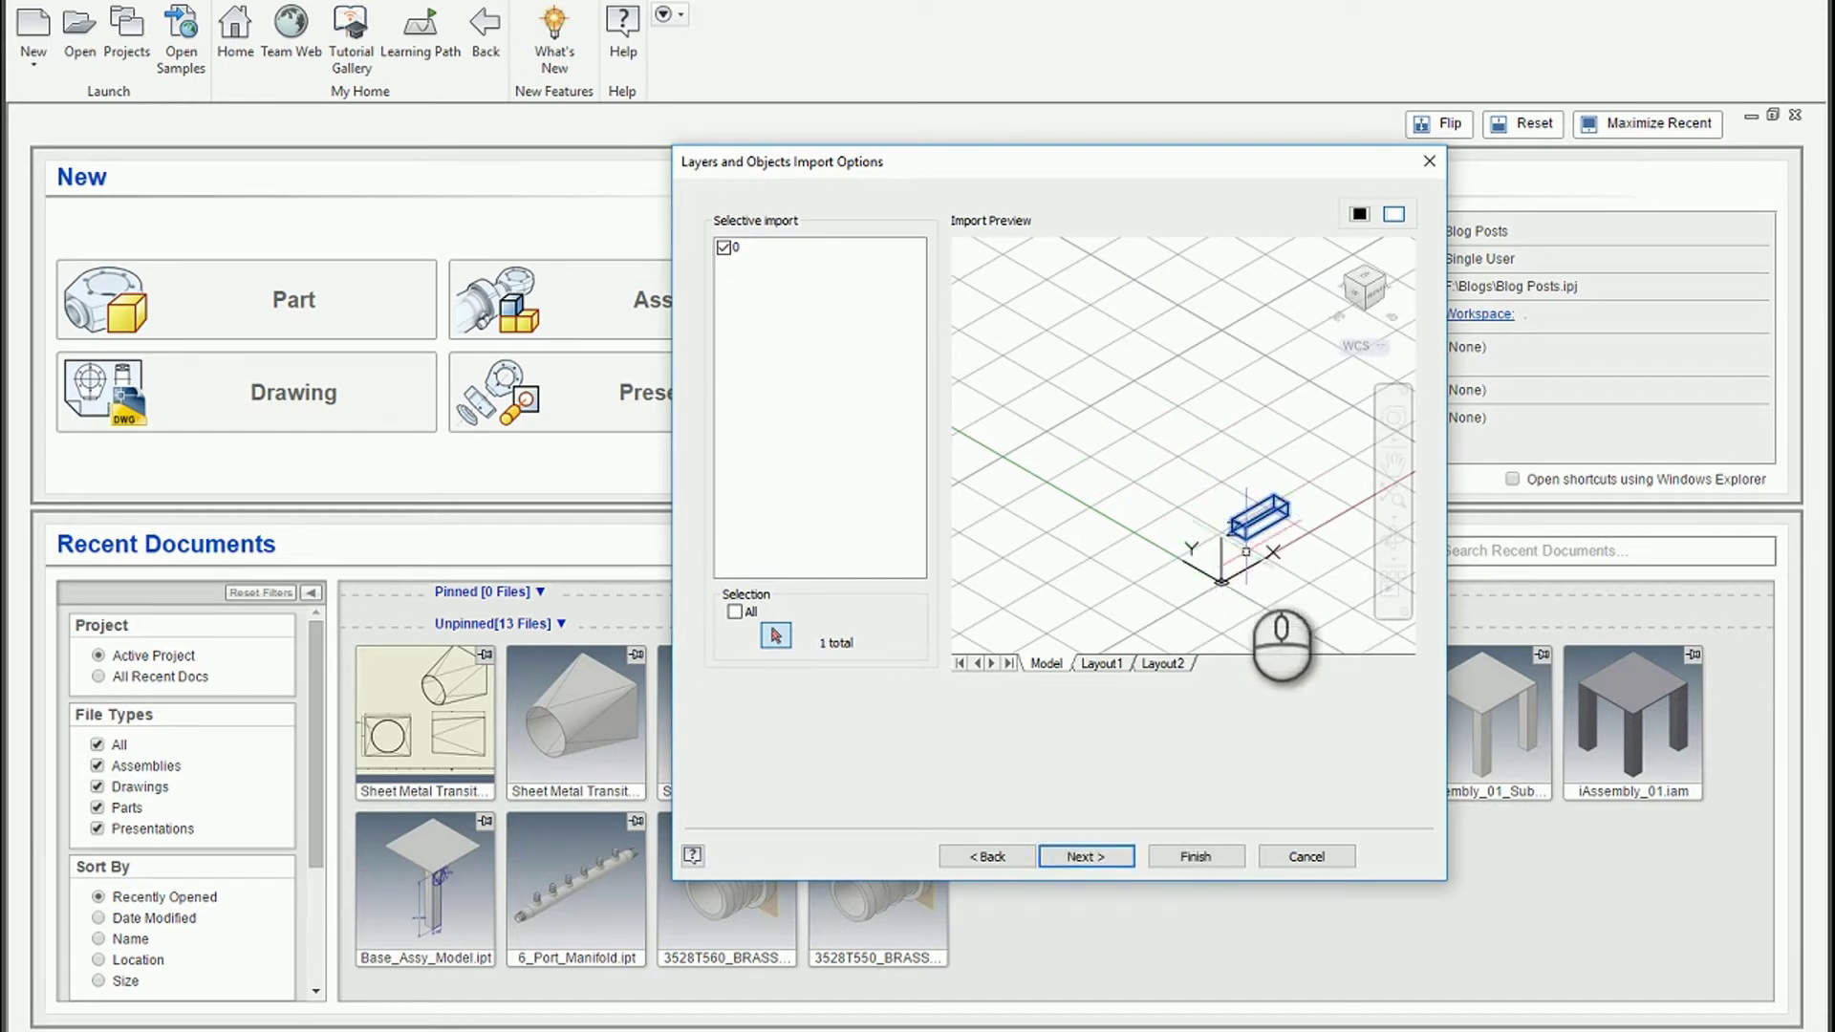
click(735, 613)
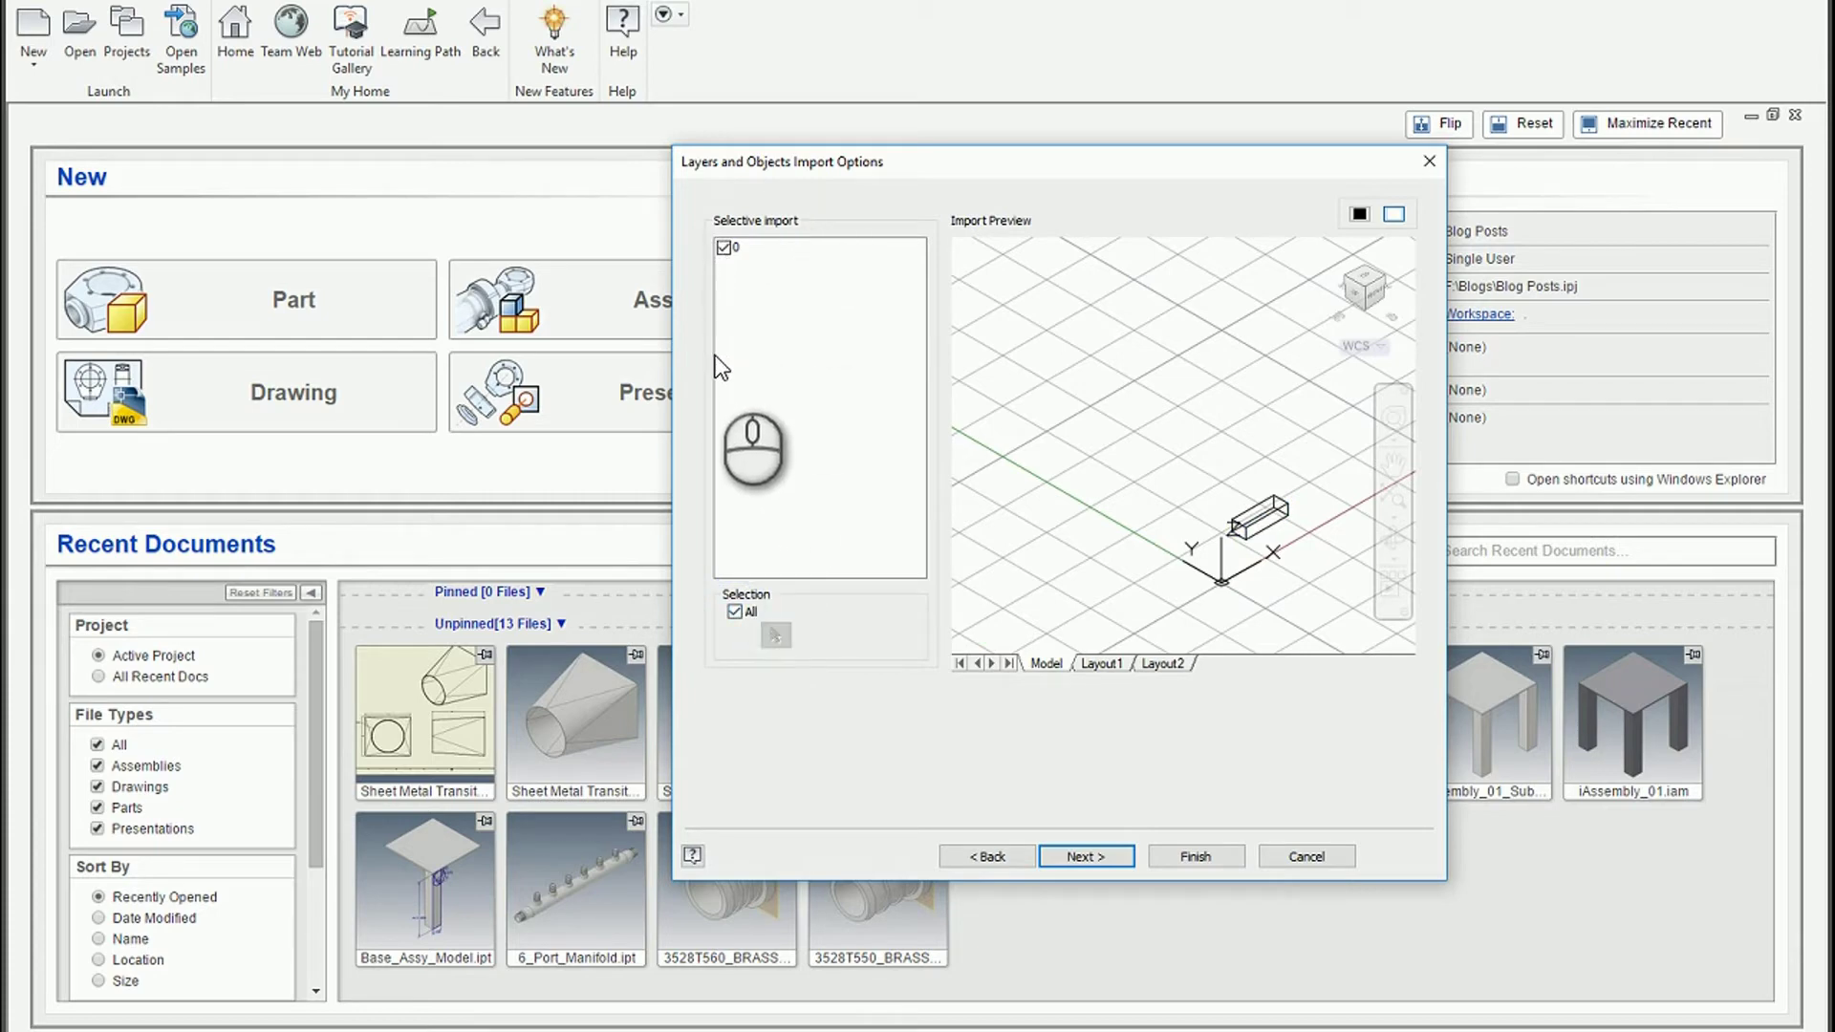
click(724, 247)
click(724, 247)
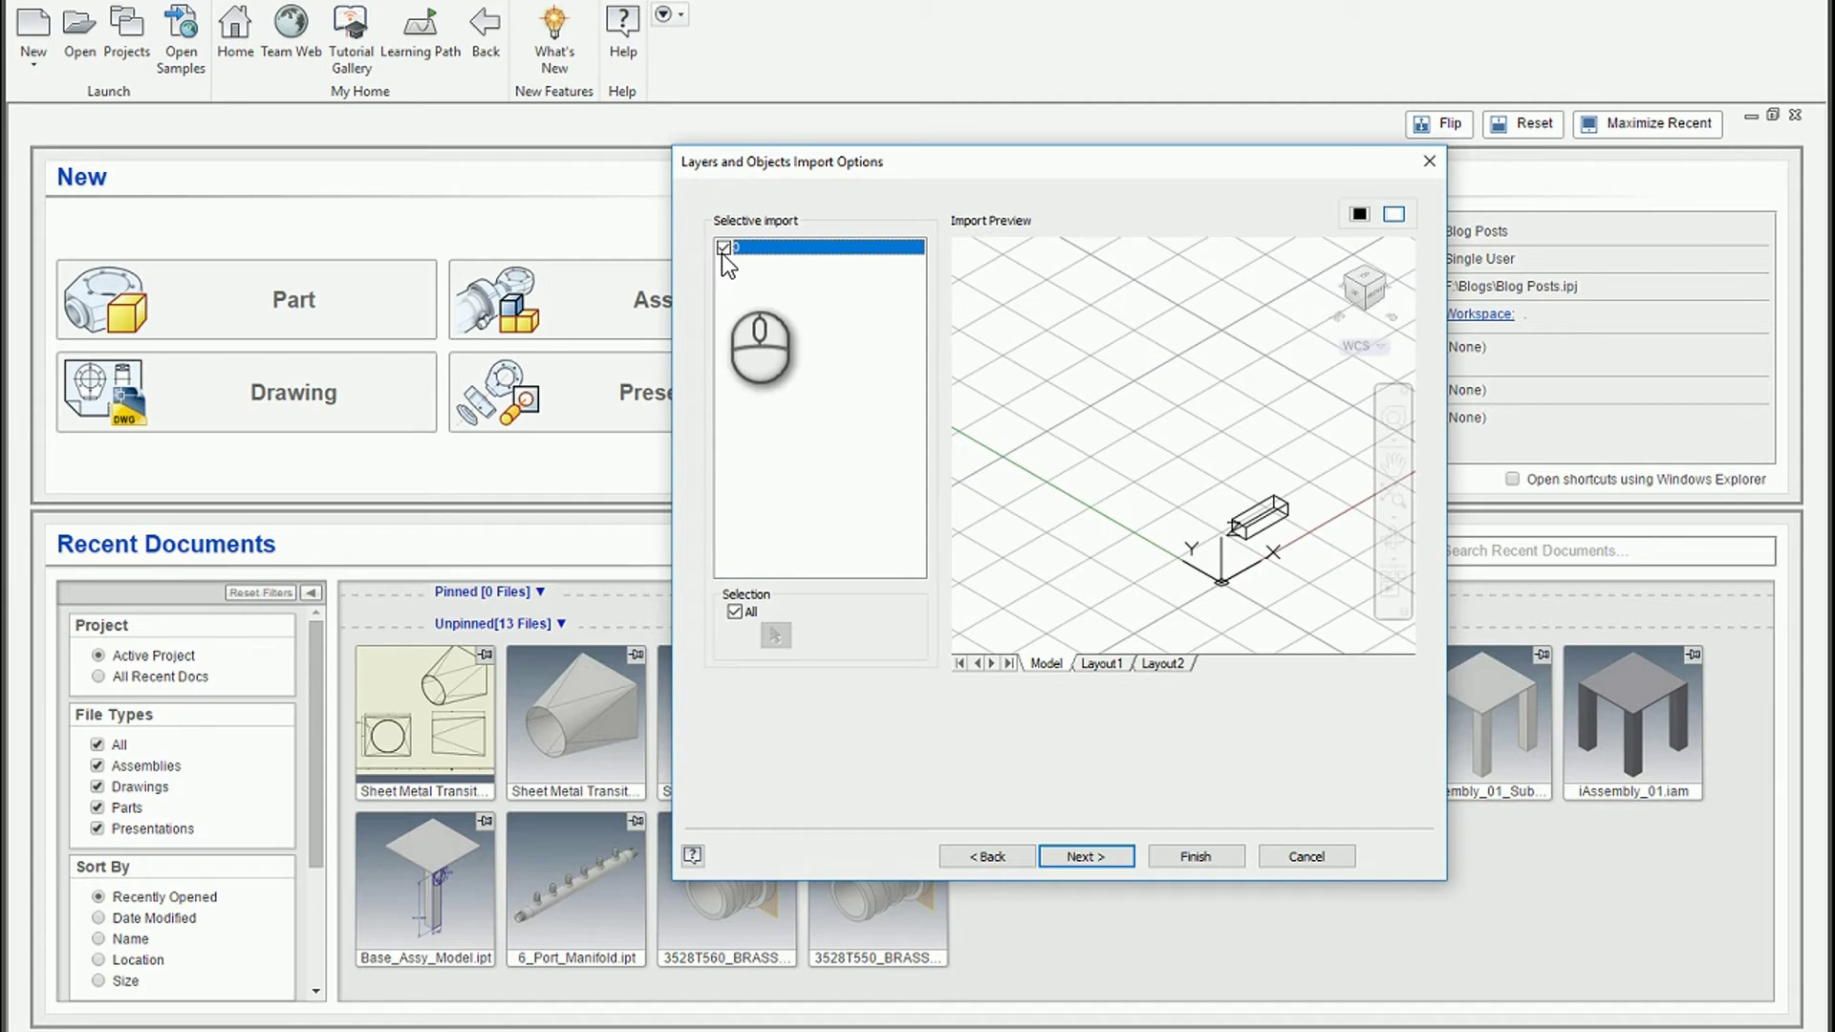
click(1080, 857)
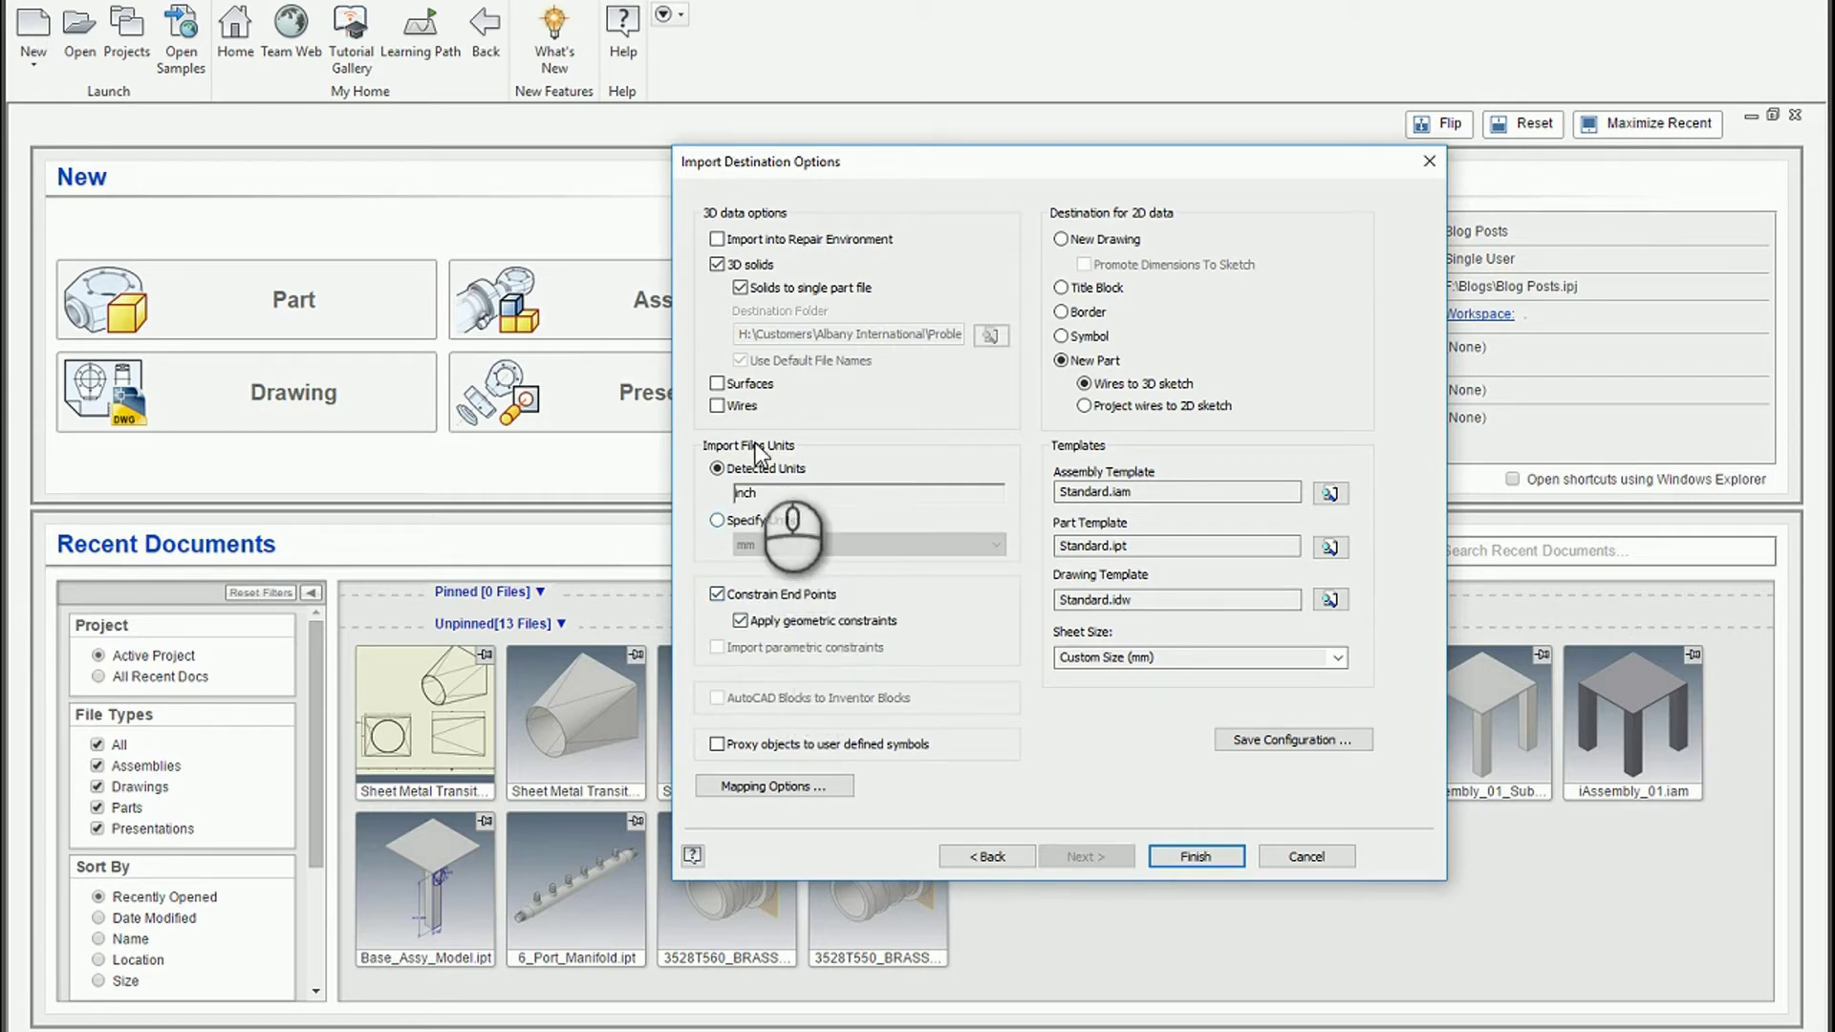
- Import with surfaces on, wires off, and 3D solids into a single part file
click(719, 385)
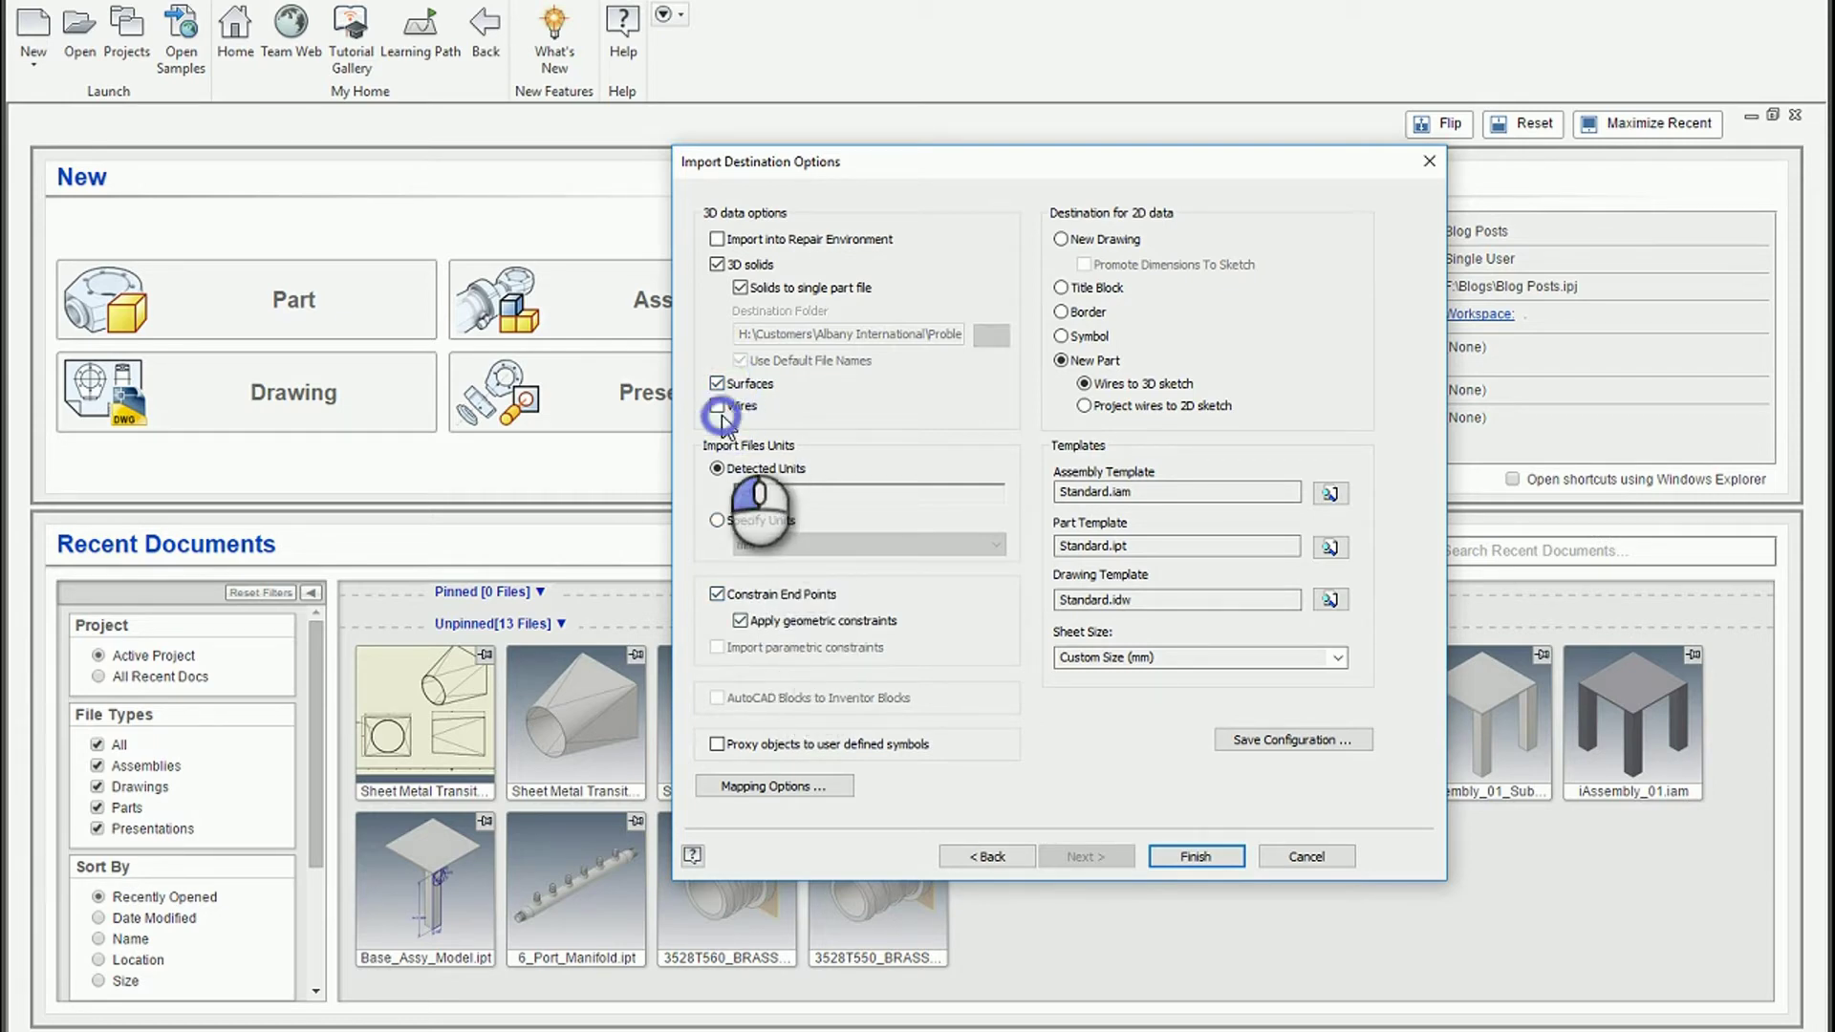
click(719, 406)
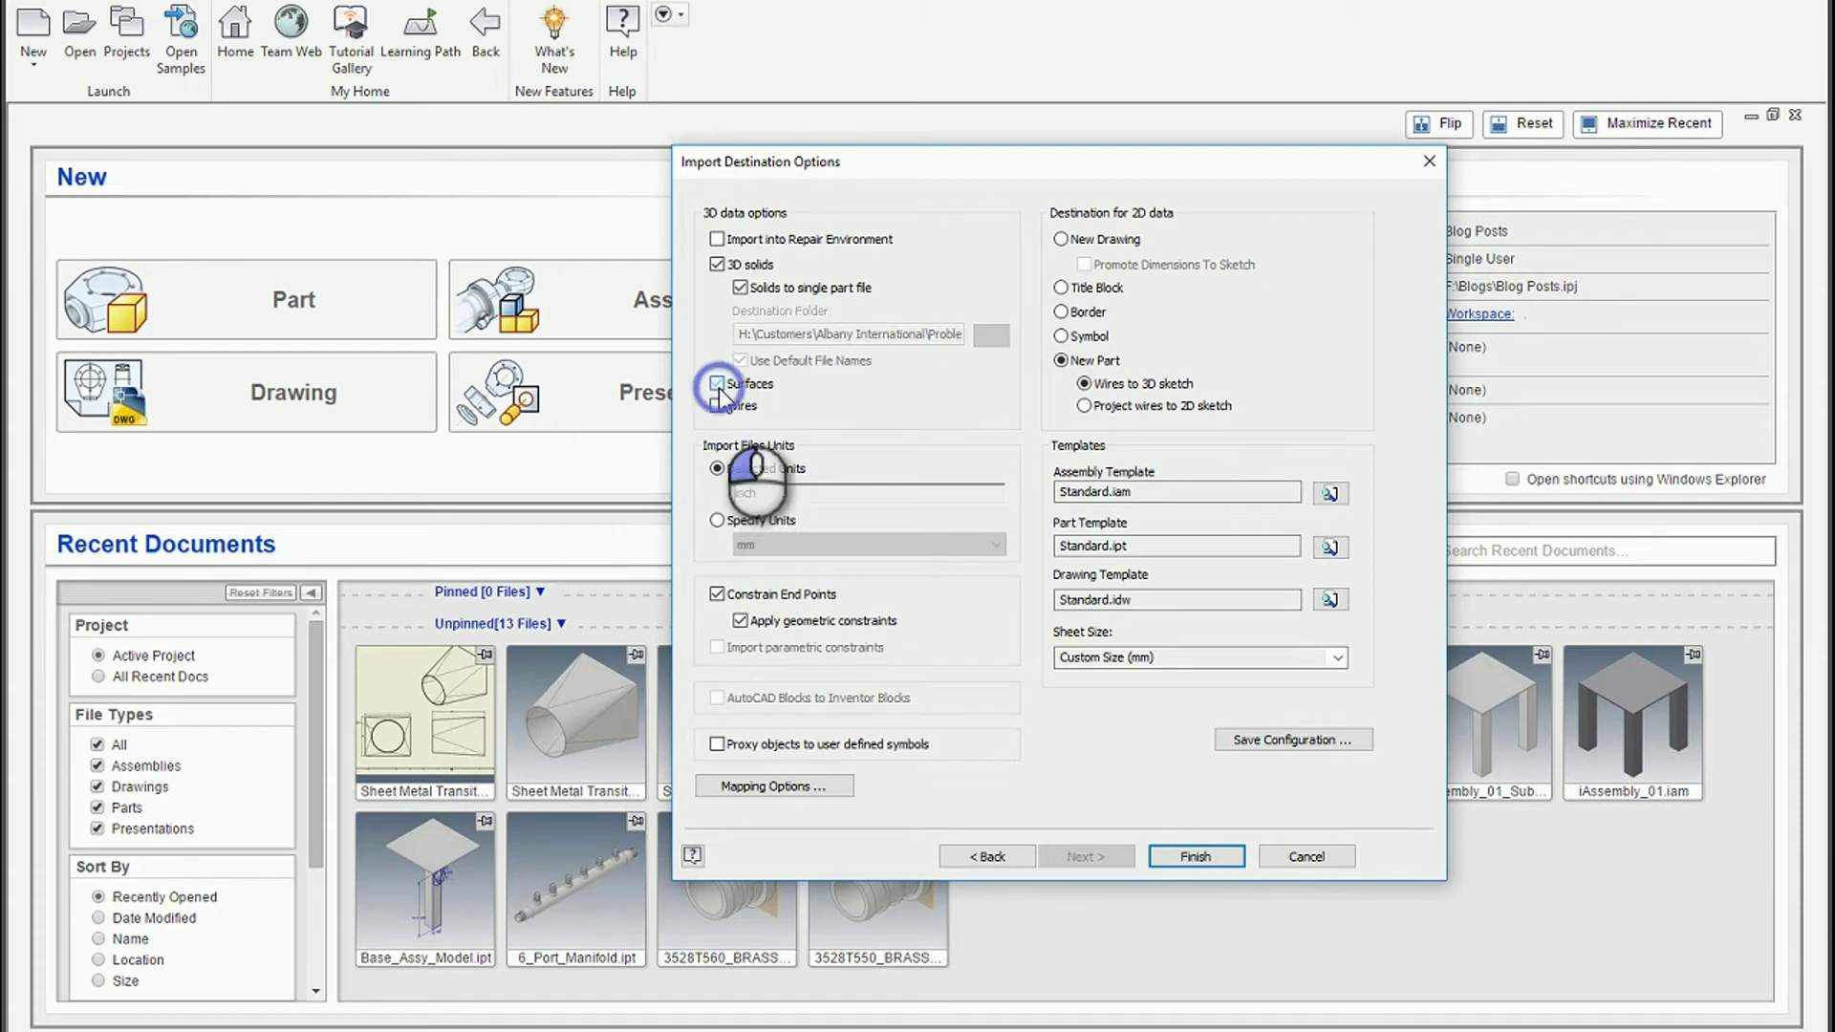
click(741, 289)
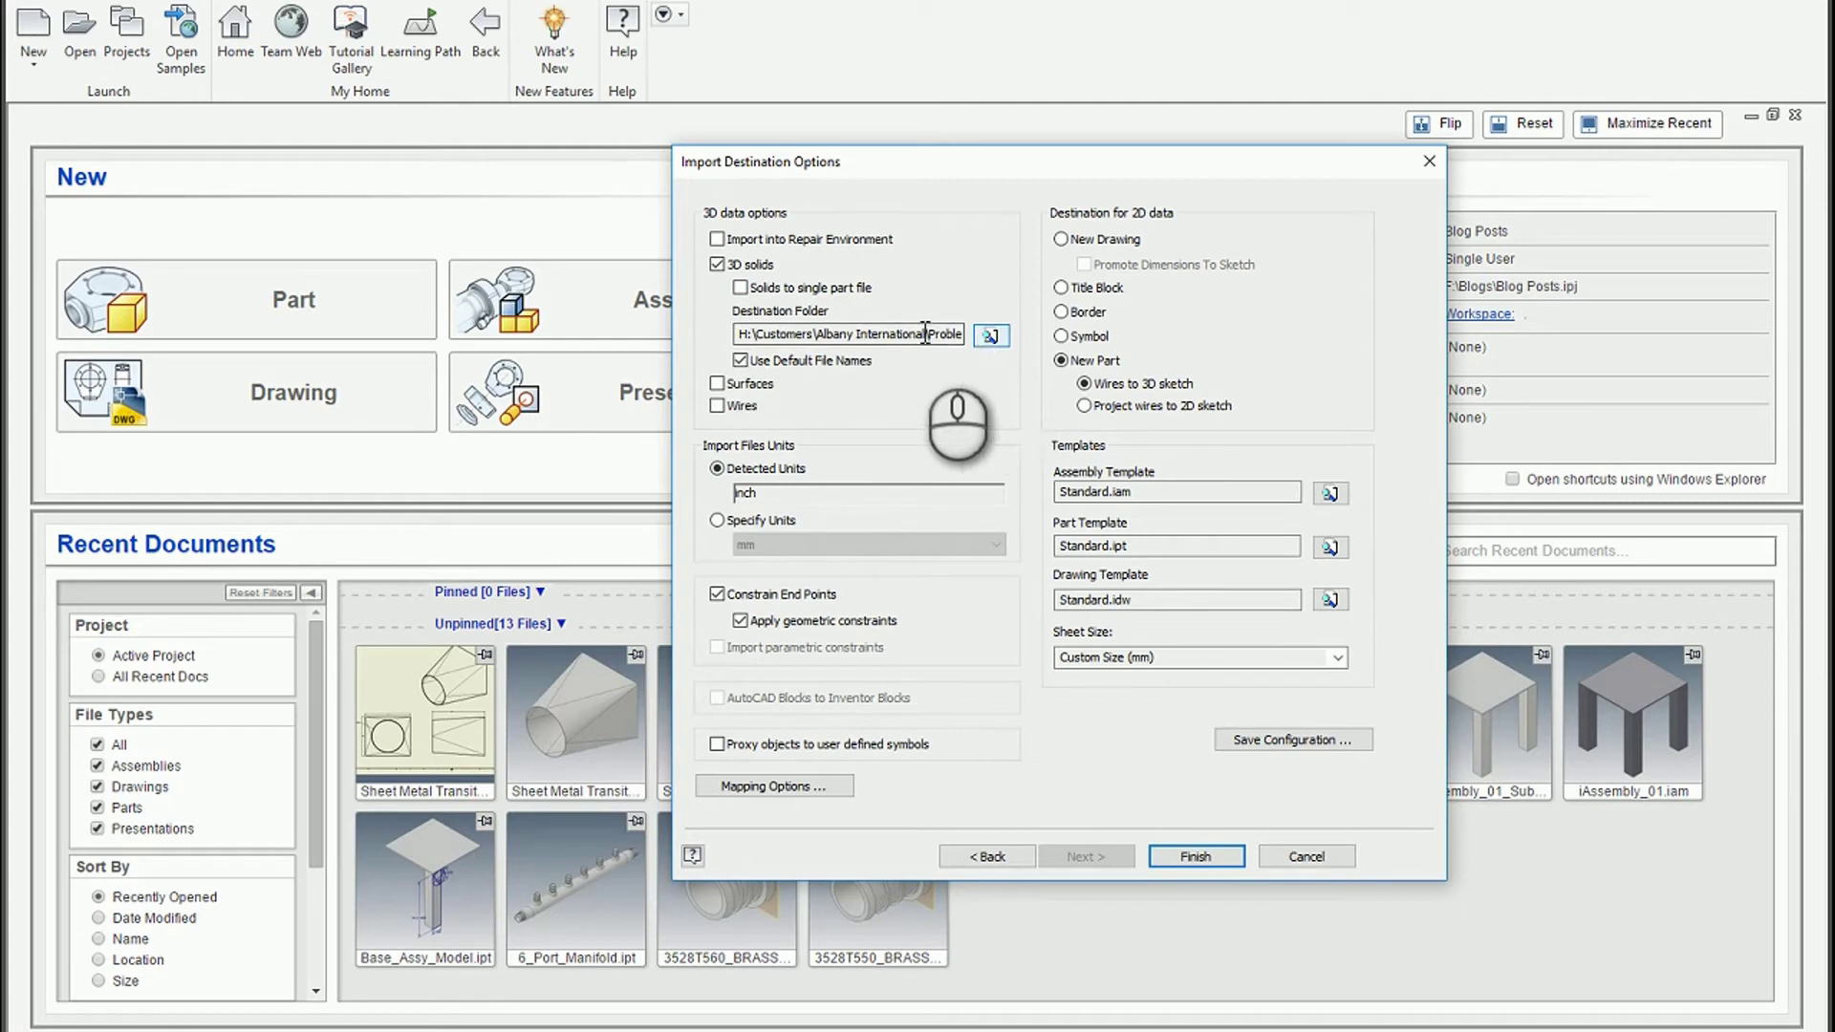
click(741, 288)
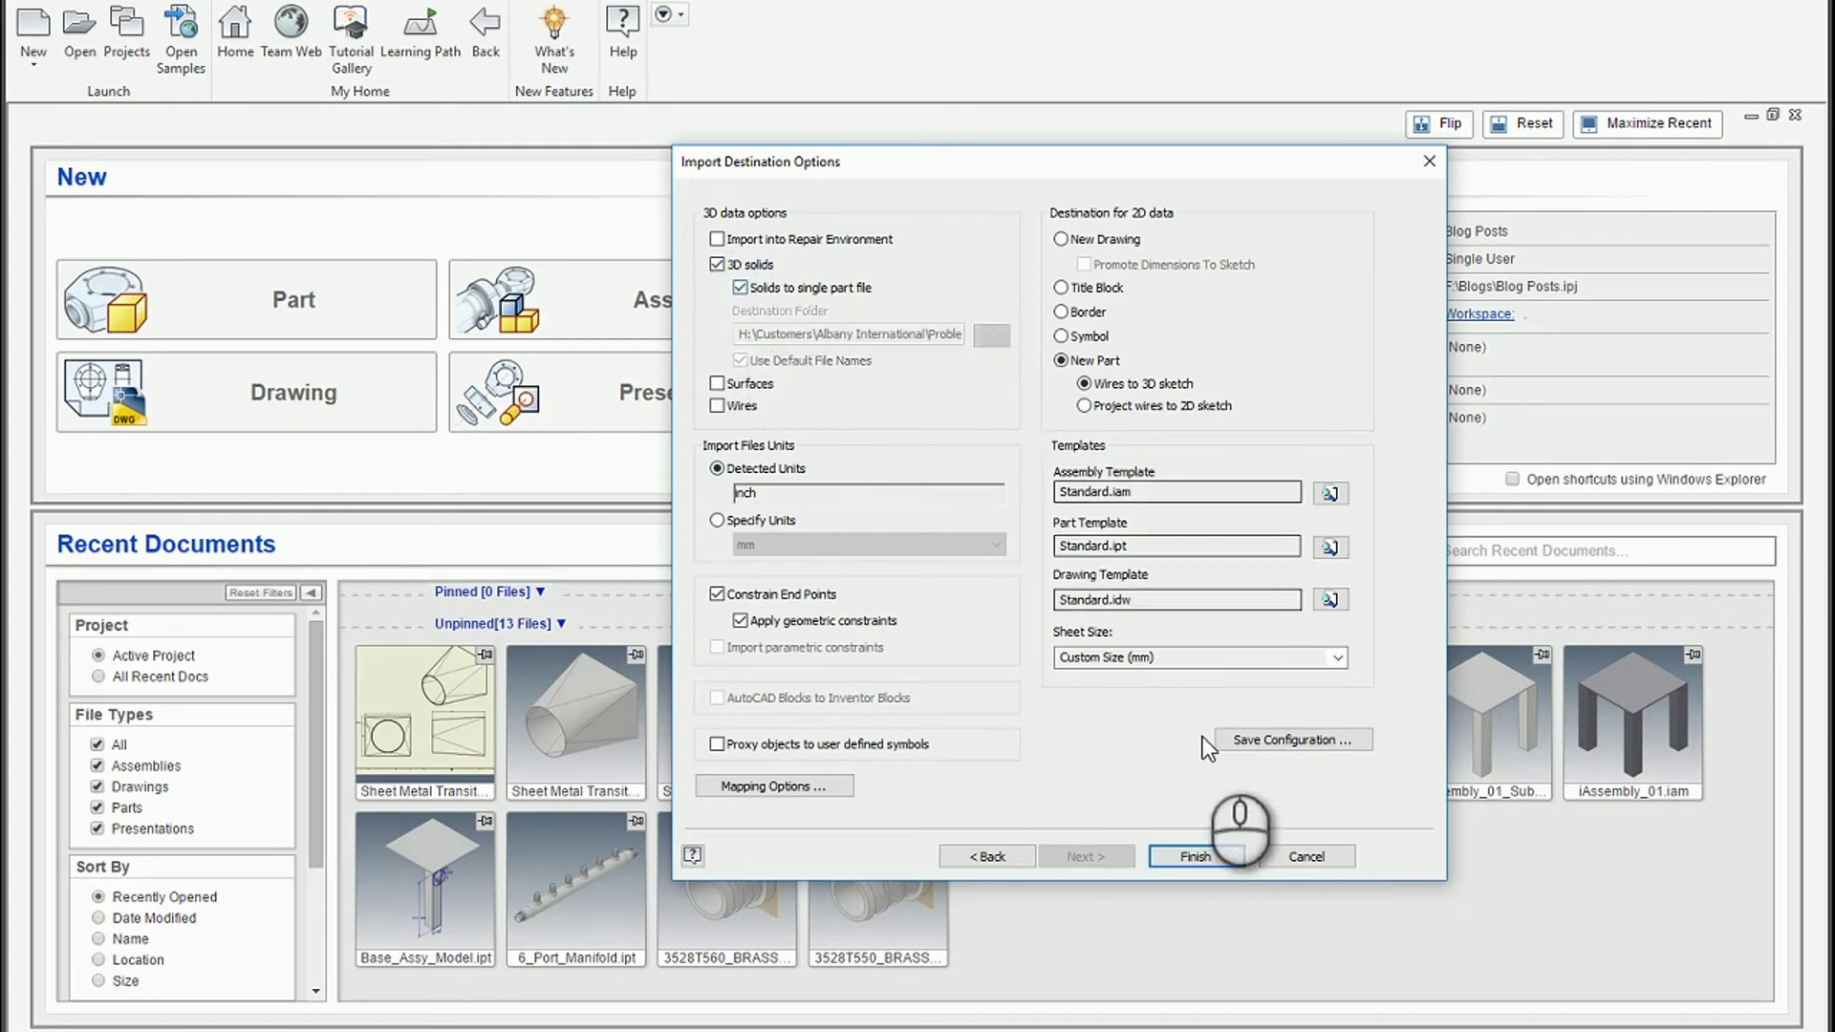
click(1193, 857)
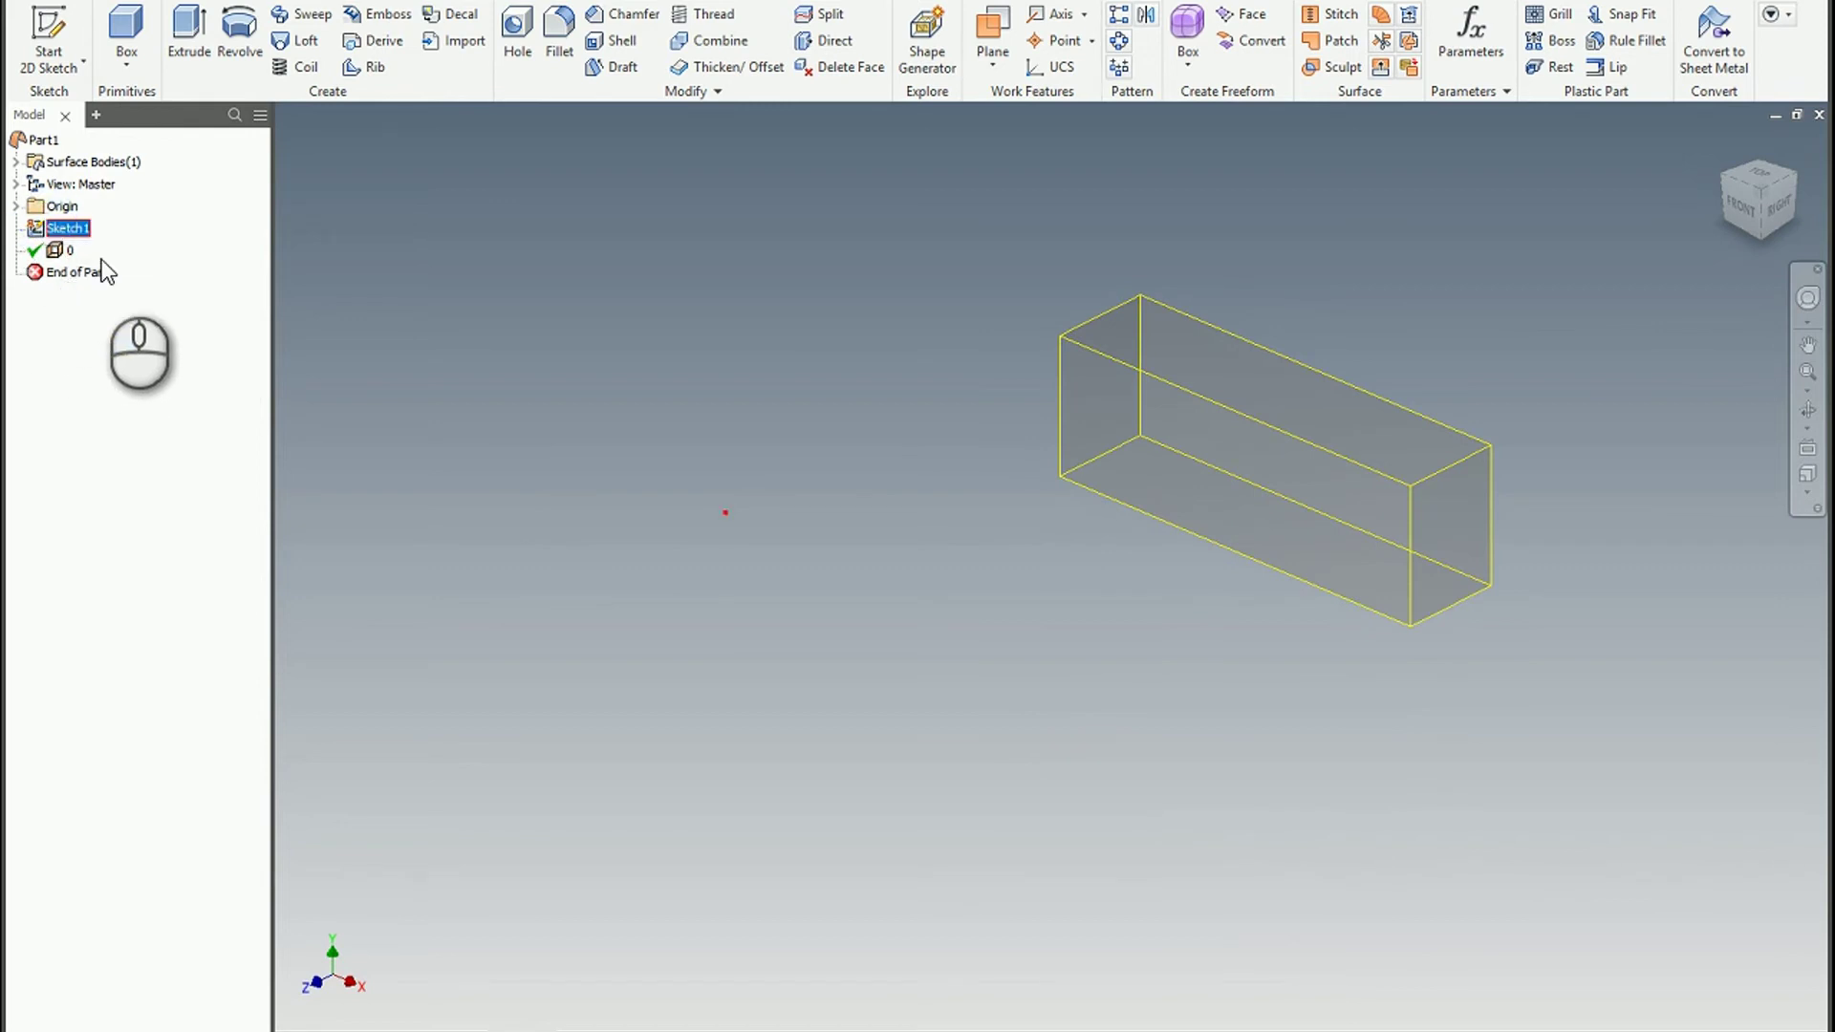
- Inspect the imported box, then drag Sketch1 below the '0' feature in the browser
shift+middle_drag(778, 616, 883, 489)
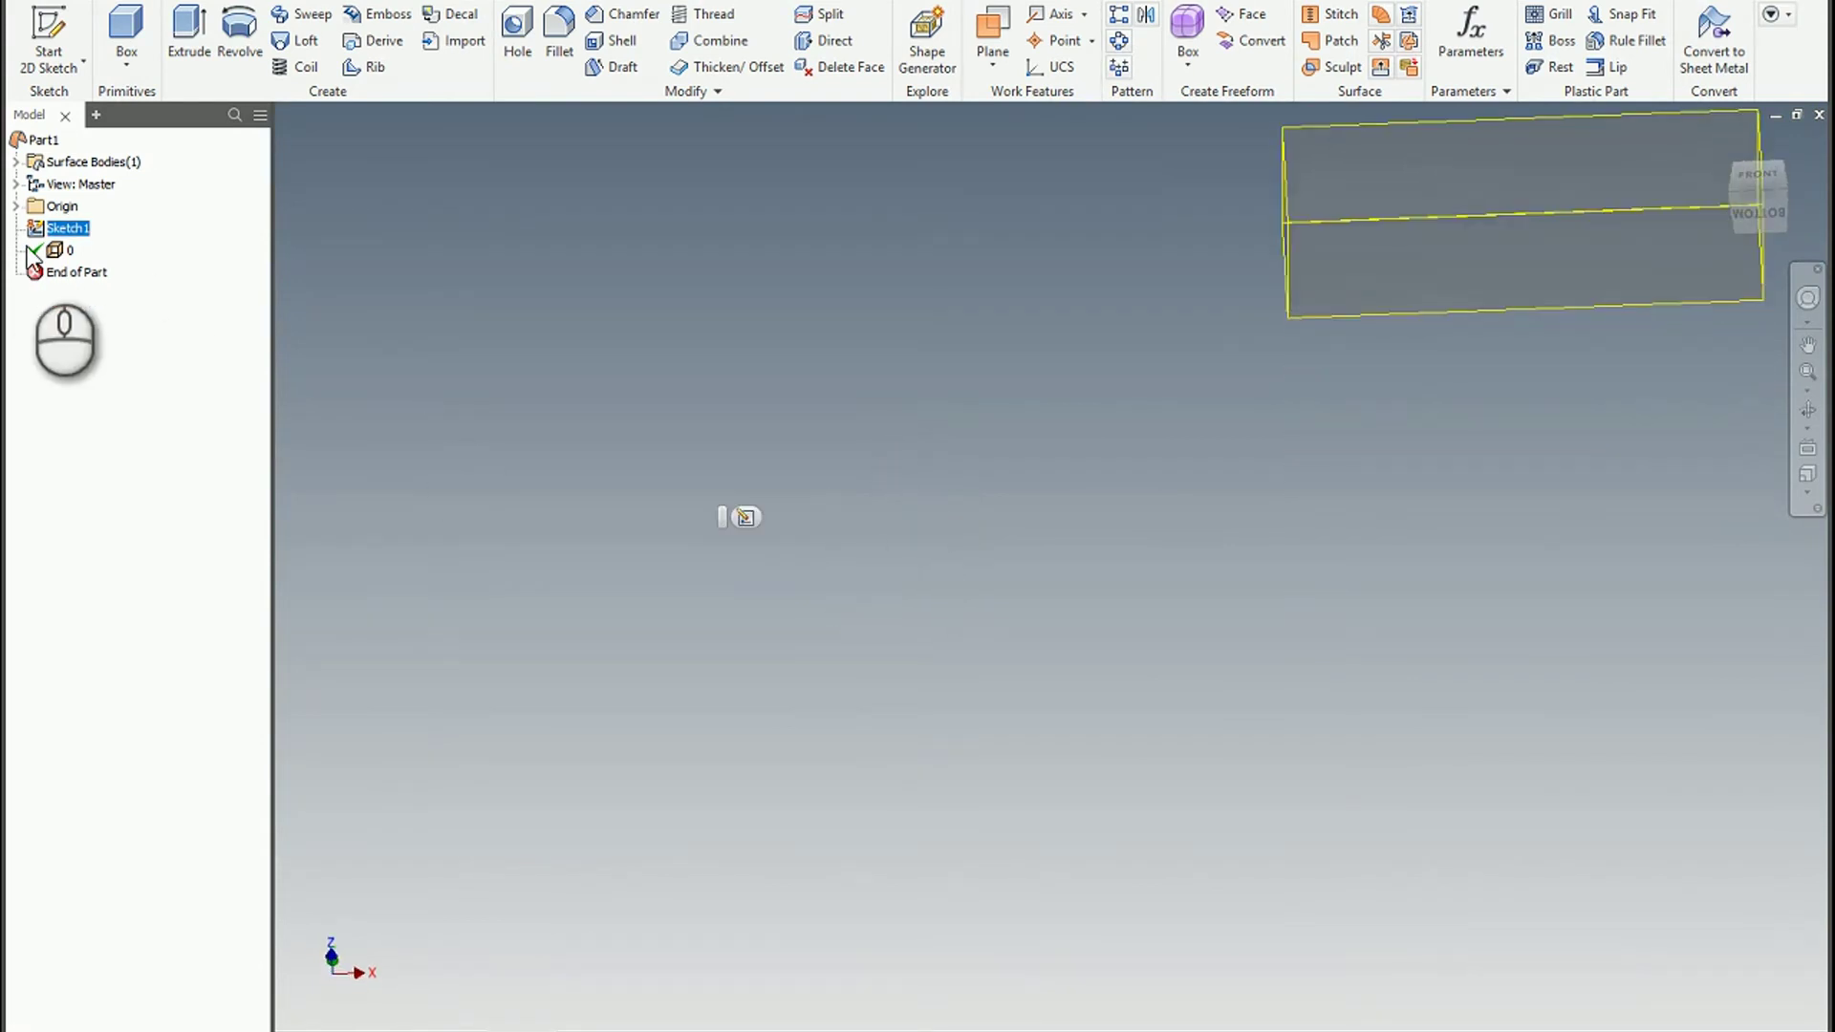
click(61, 249)
scroll(983, 533, down, 2)
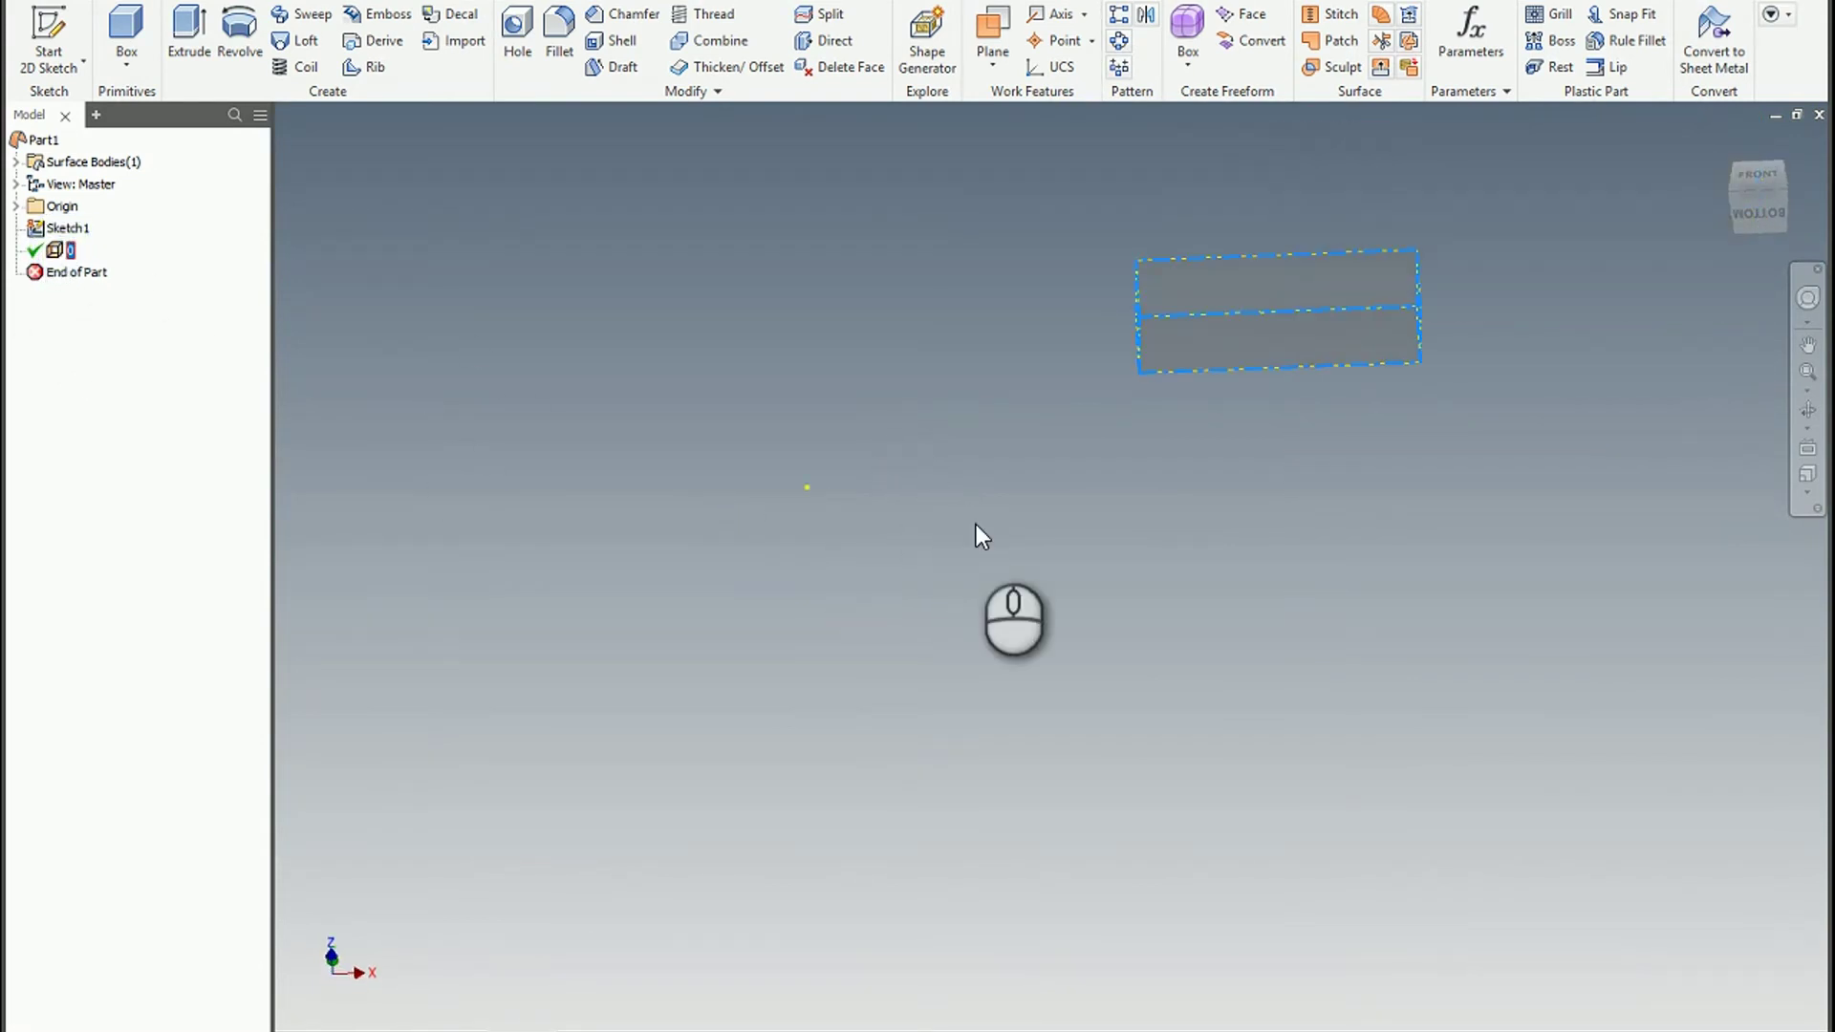
shift+middle_drag(983, 533, 1069, 512)
click(1009, 493)
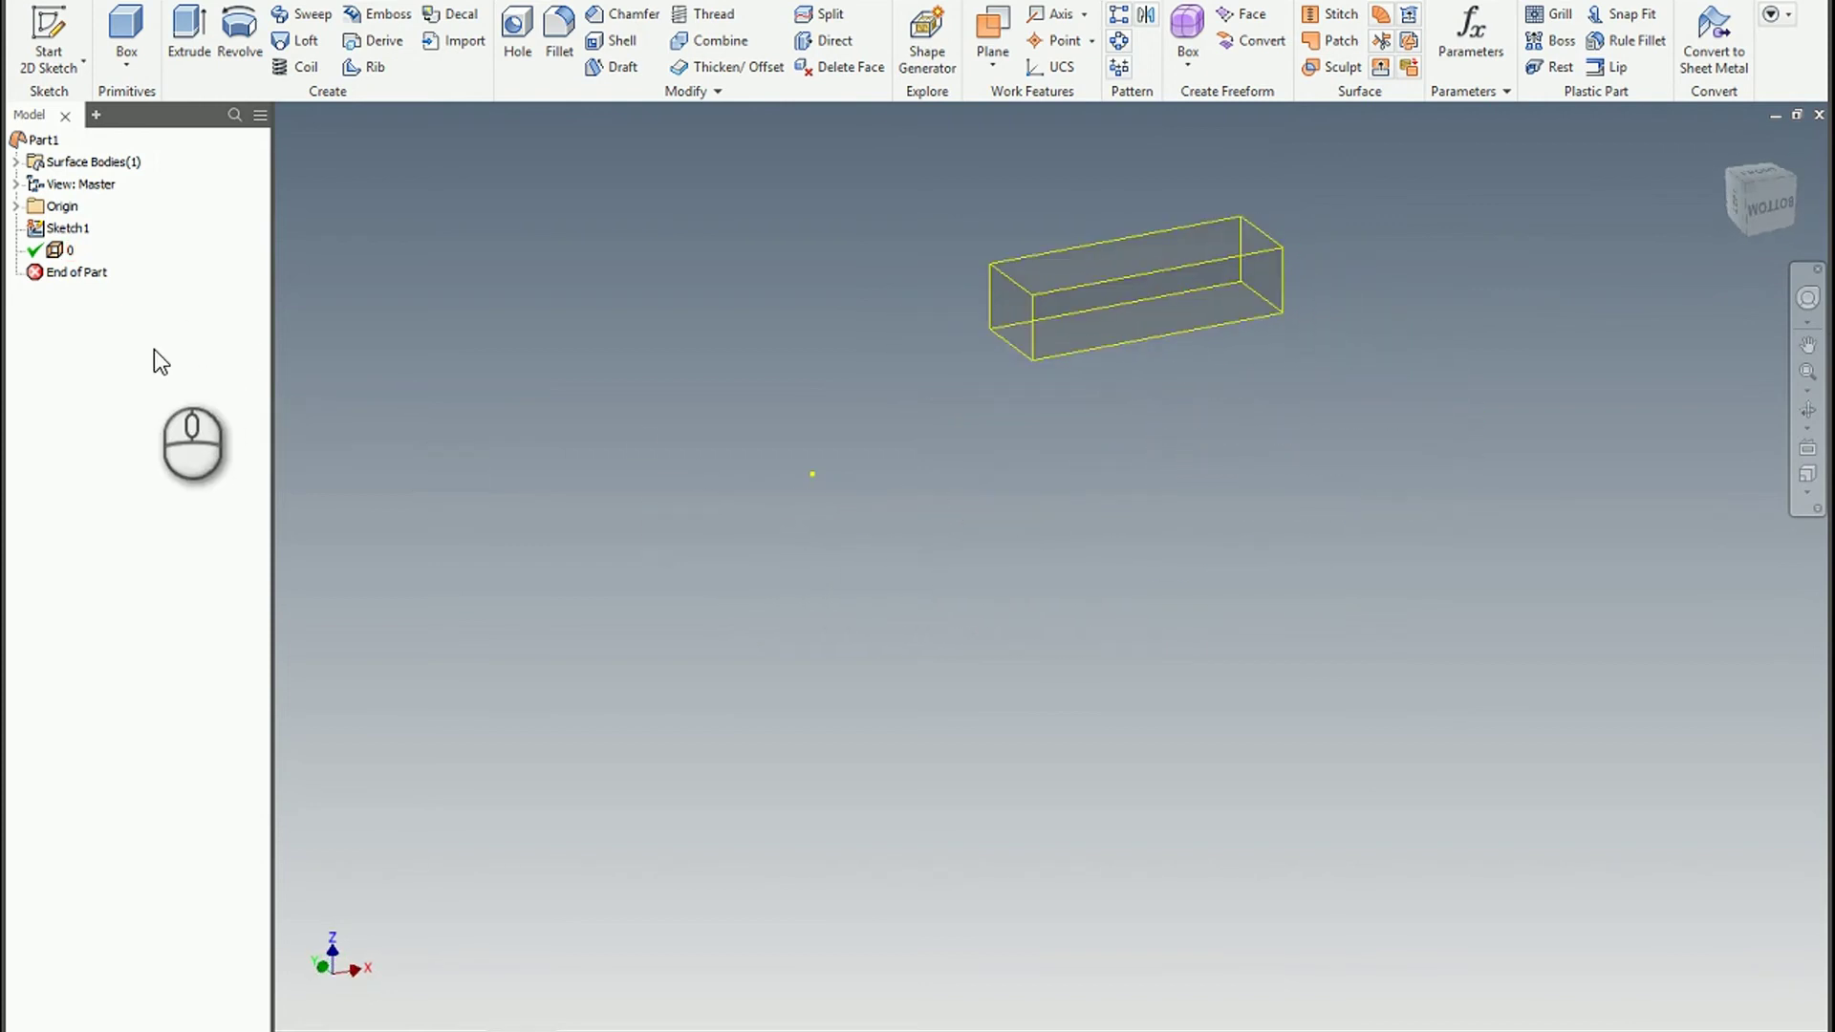
double_click(38, 227)
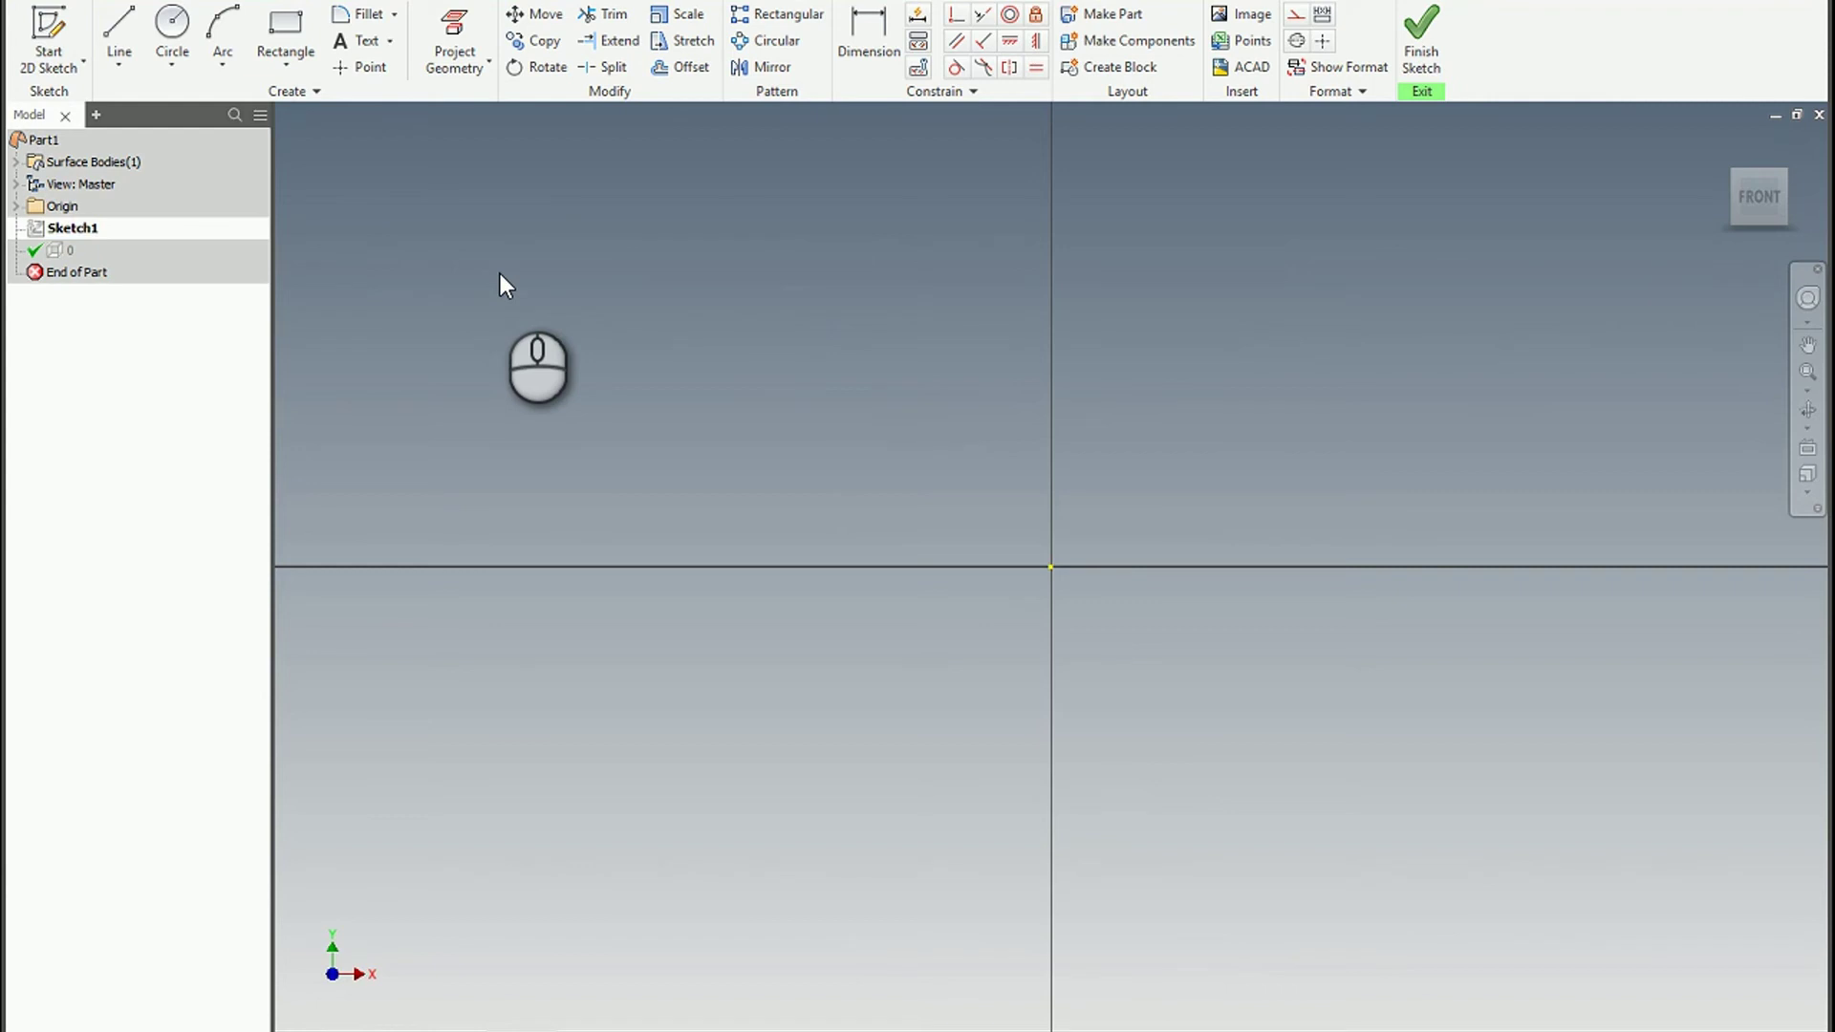
click(1424, 27)
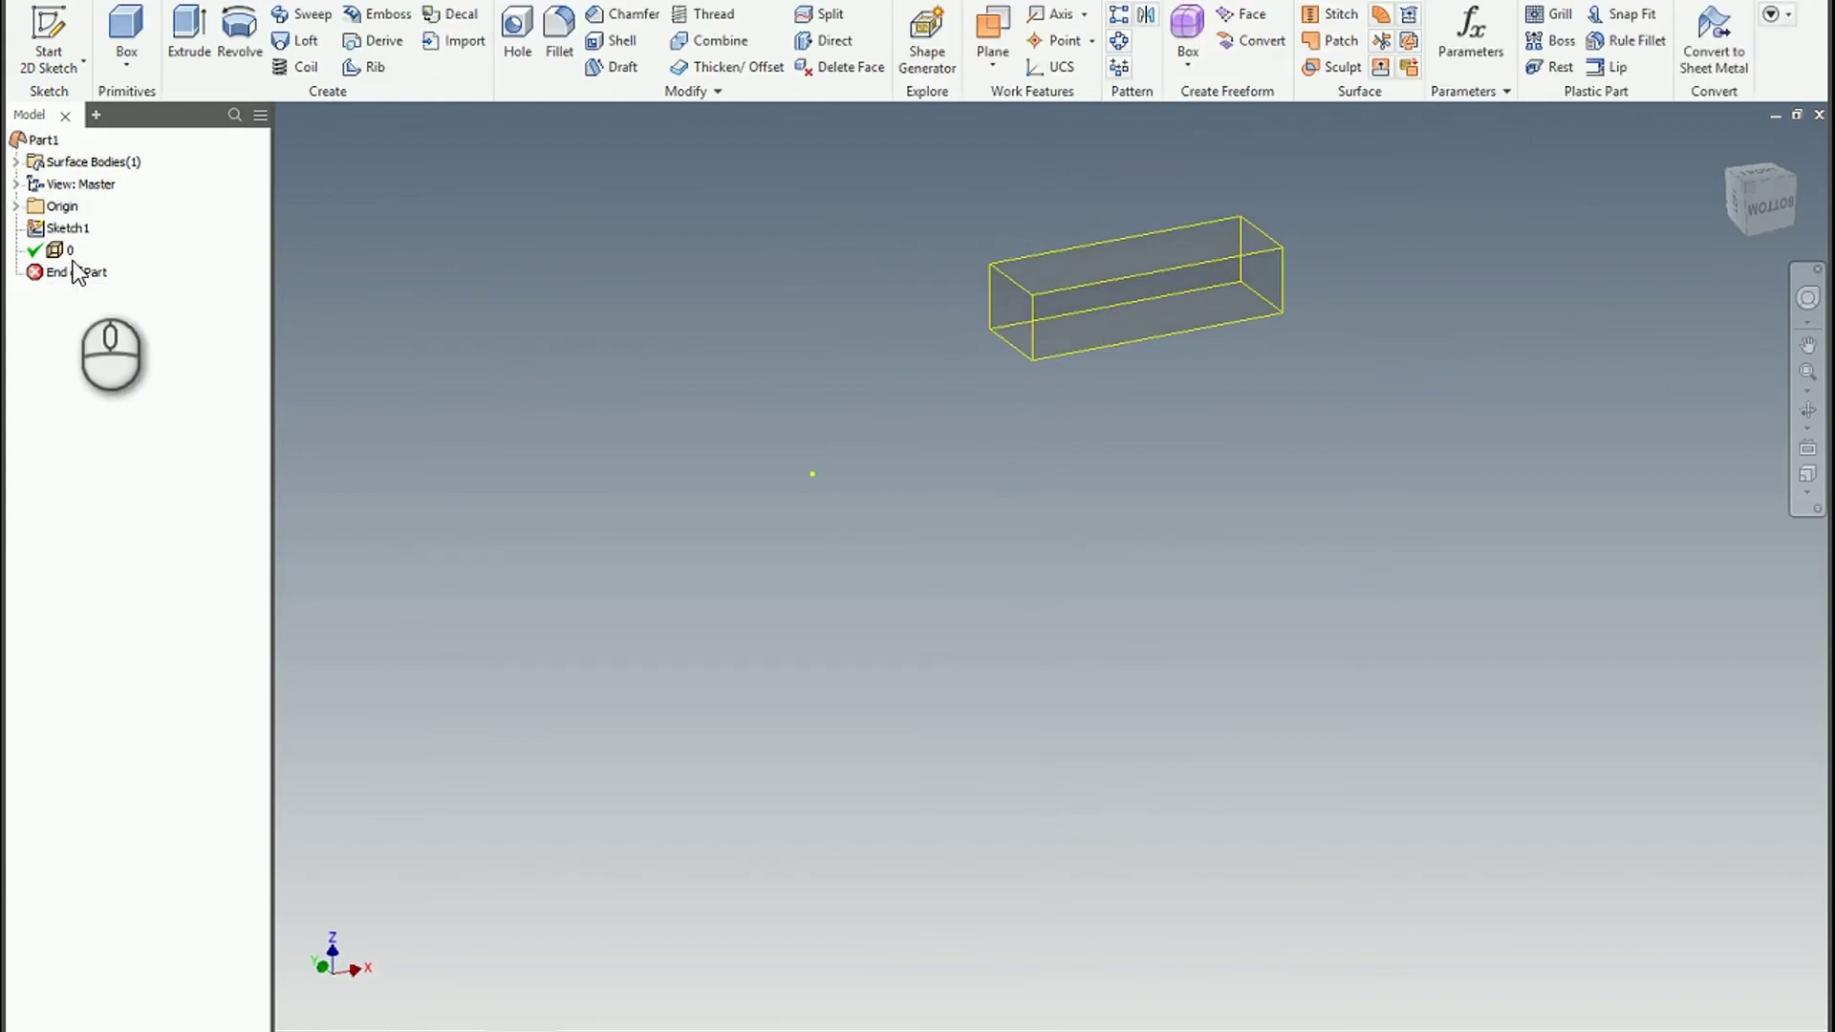
drag(72, 272, 65, 229)
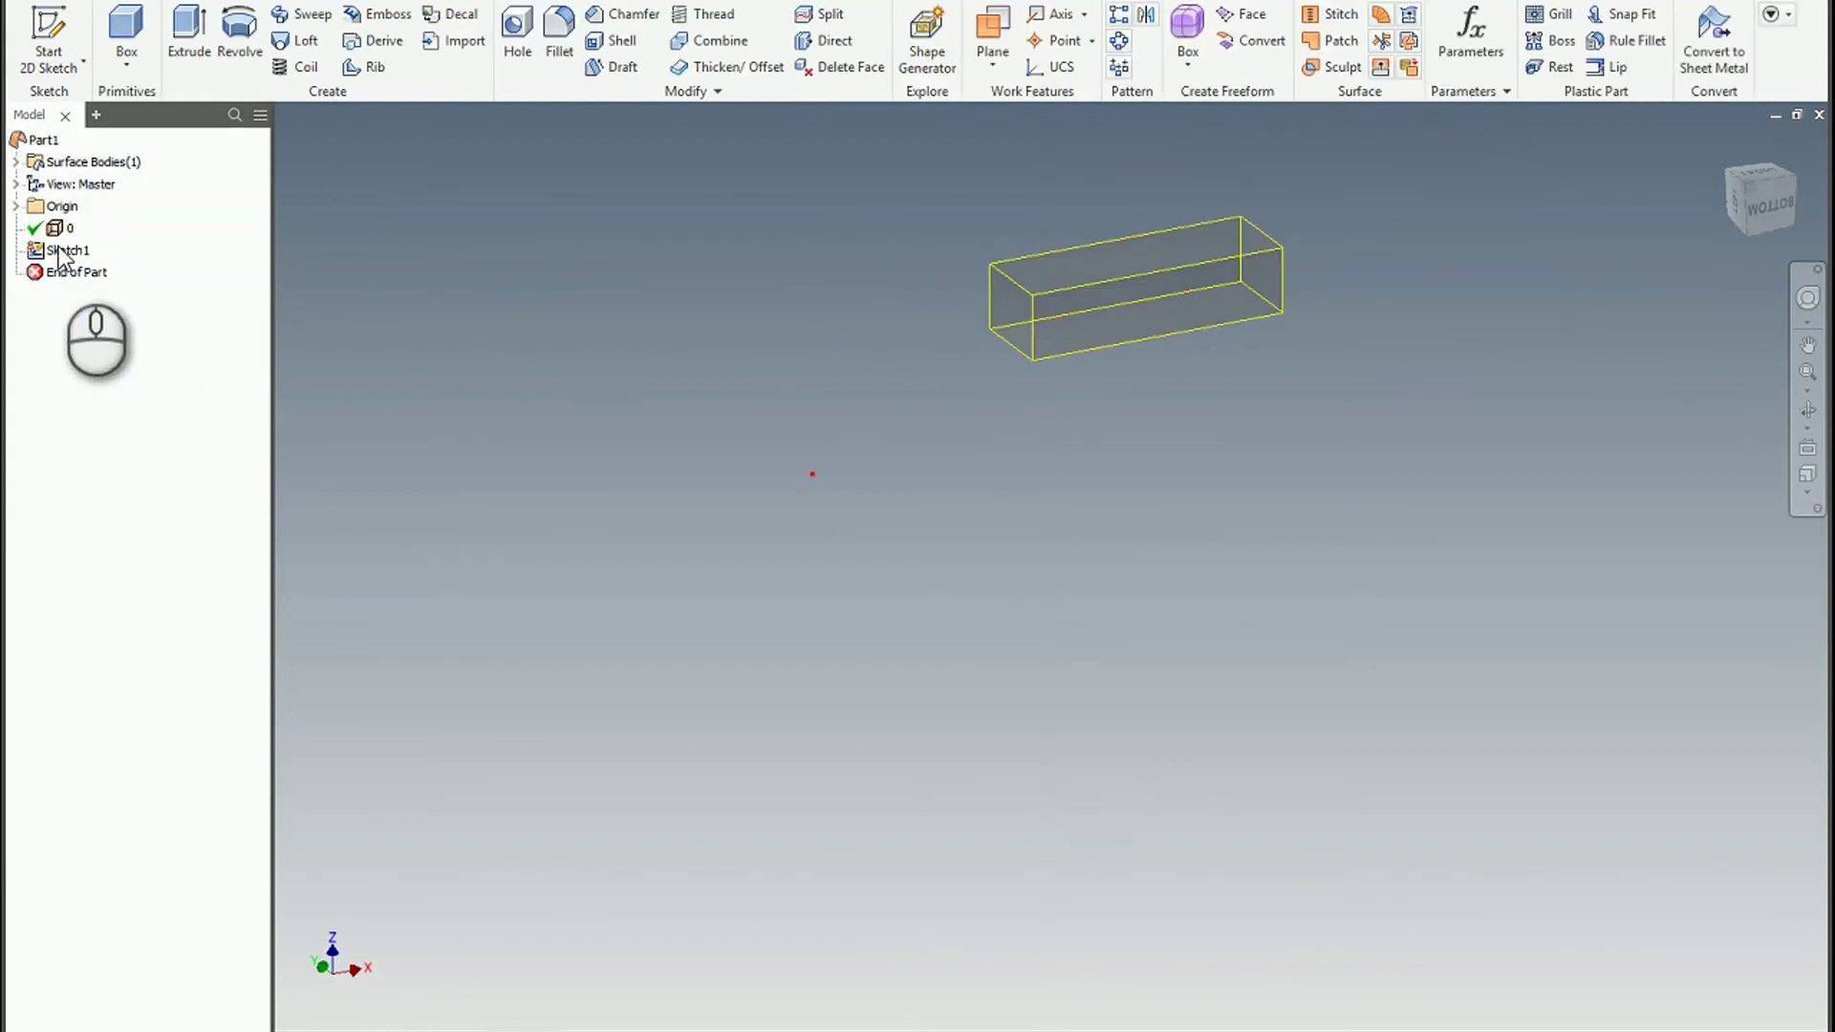
- In Sketch1, project the box's bottom edge into the sketch
double_click(40, 251)
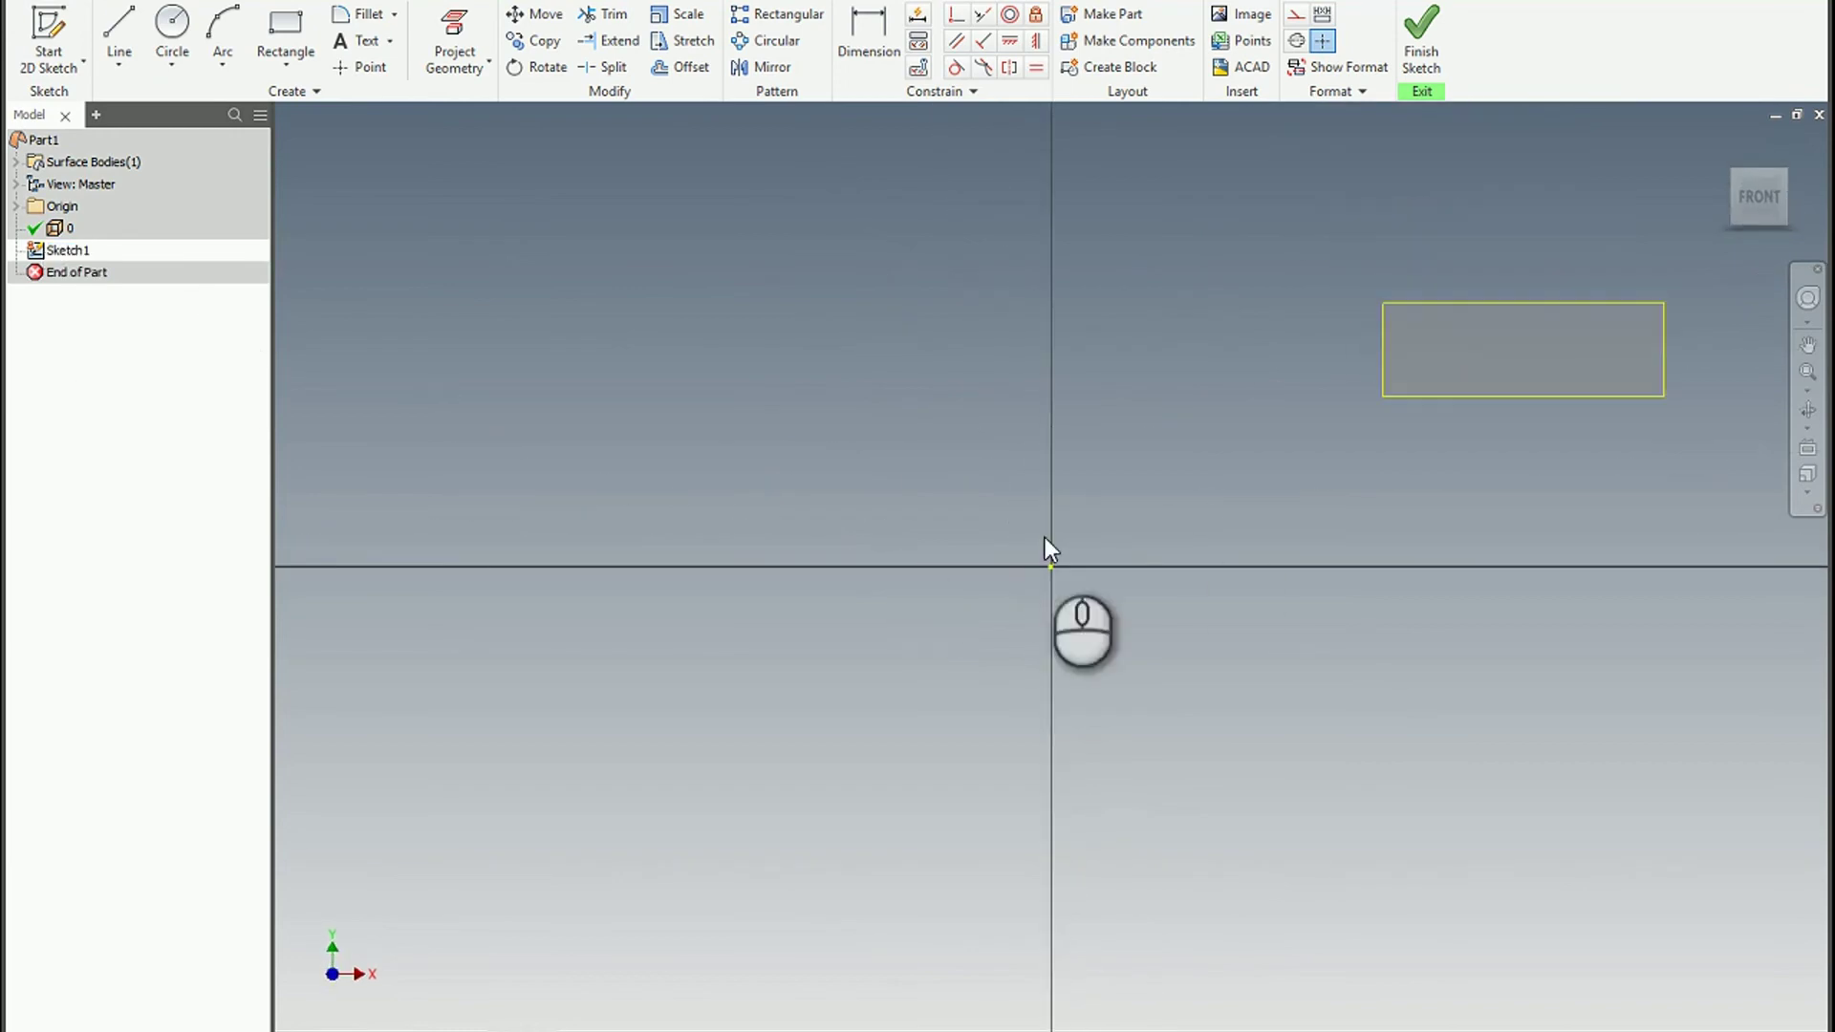
right_click(1287, 452)
click(1368, 478)
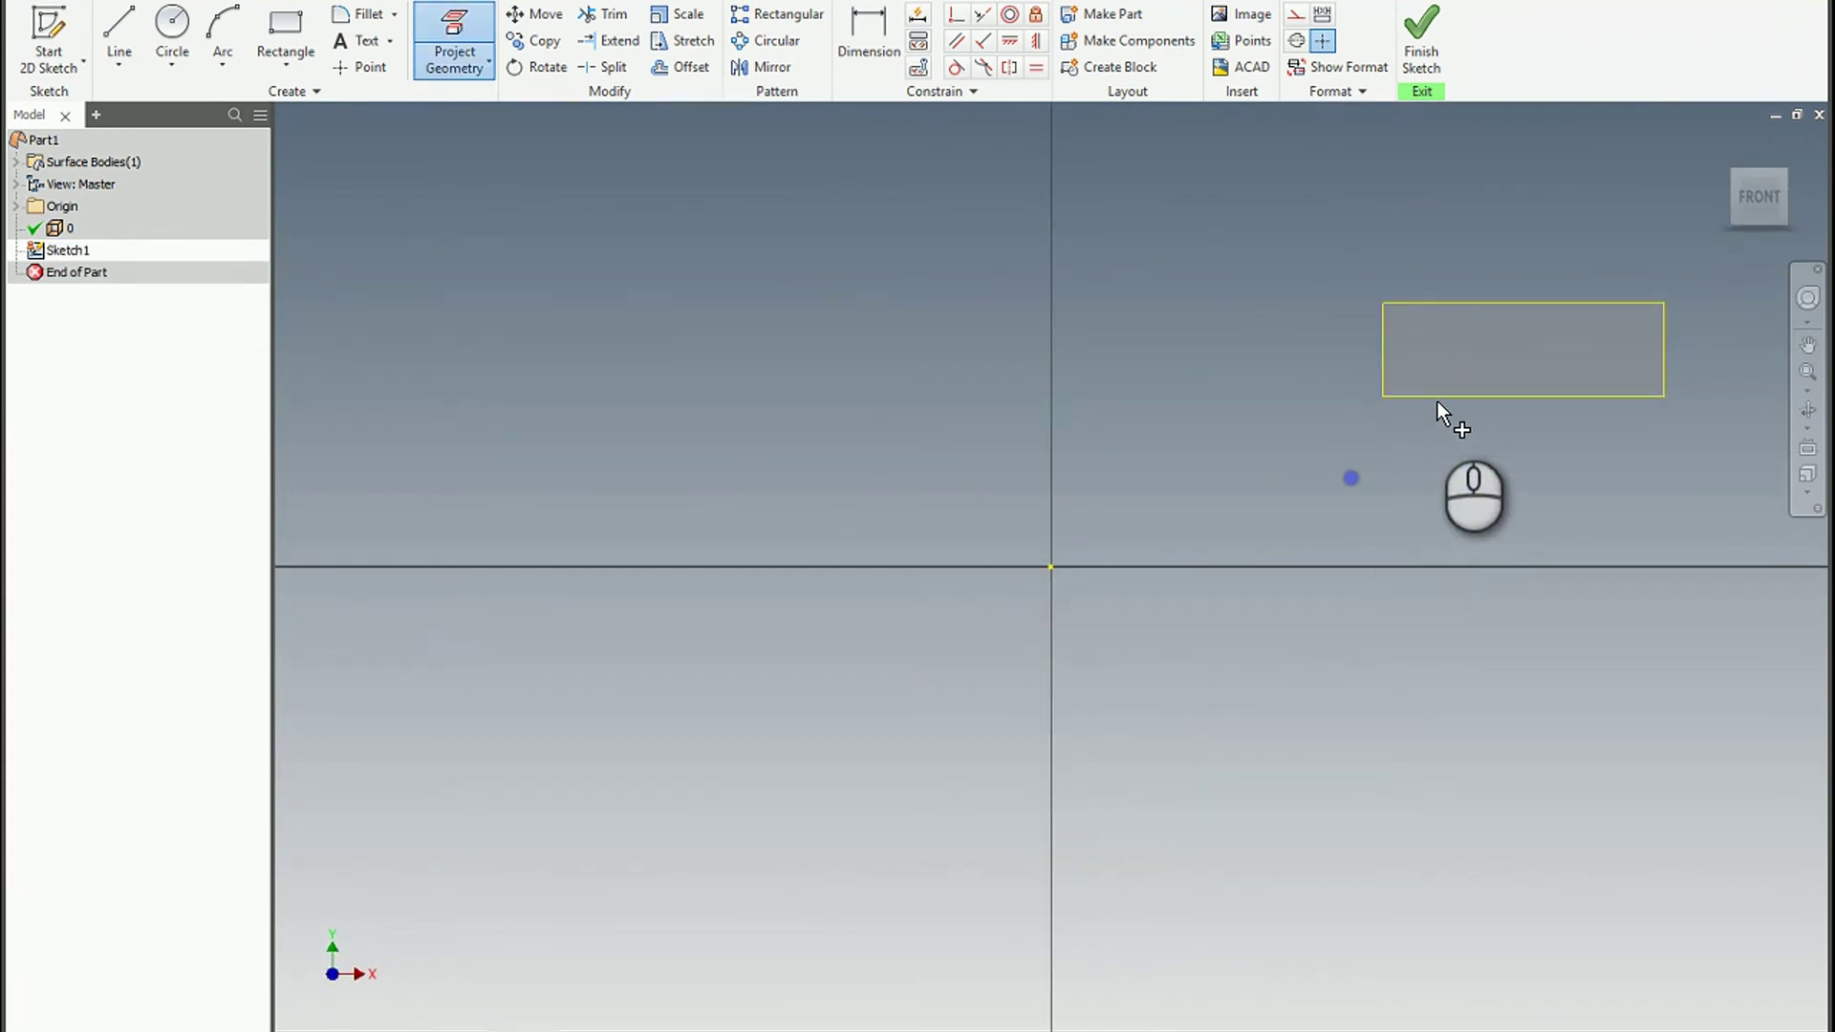
click(1437, 399)
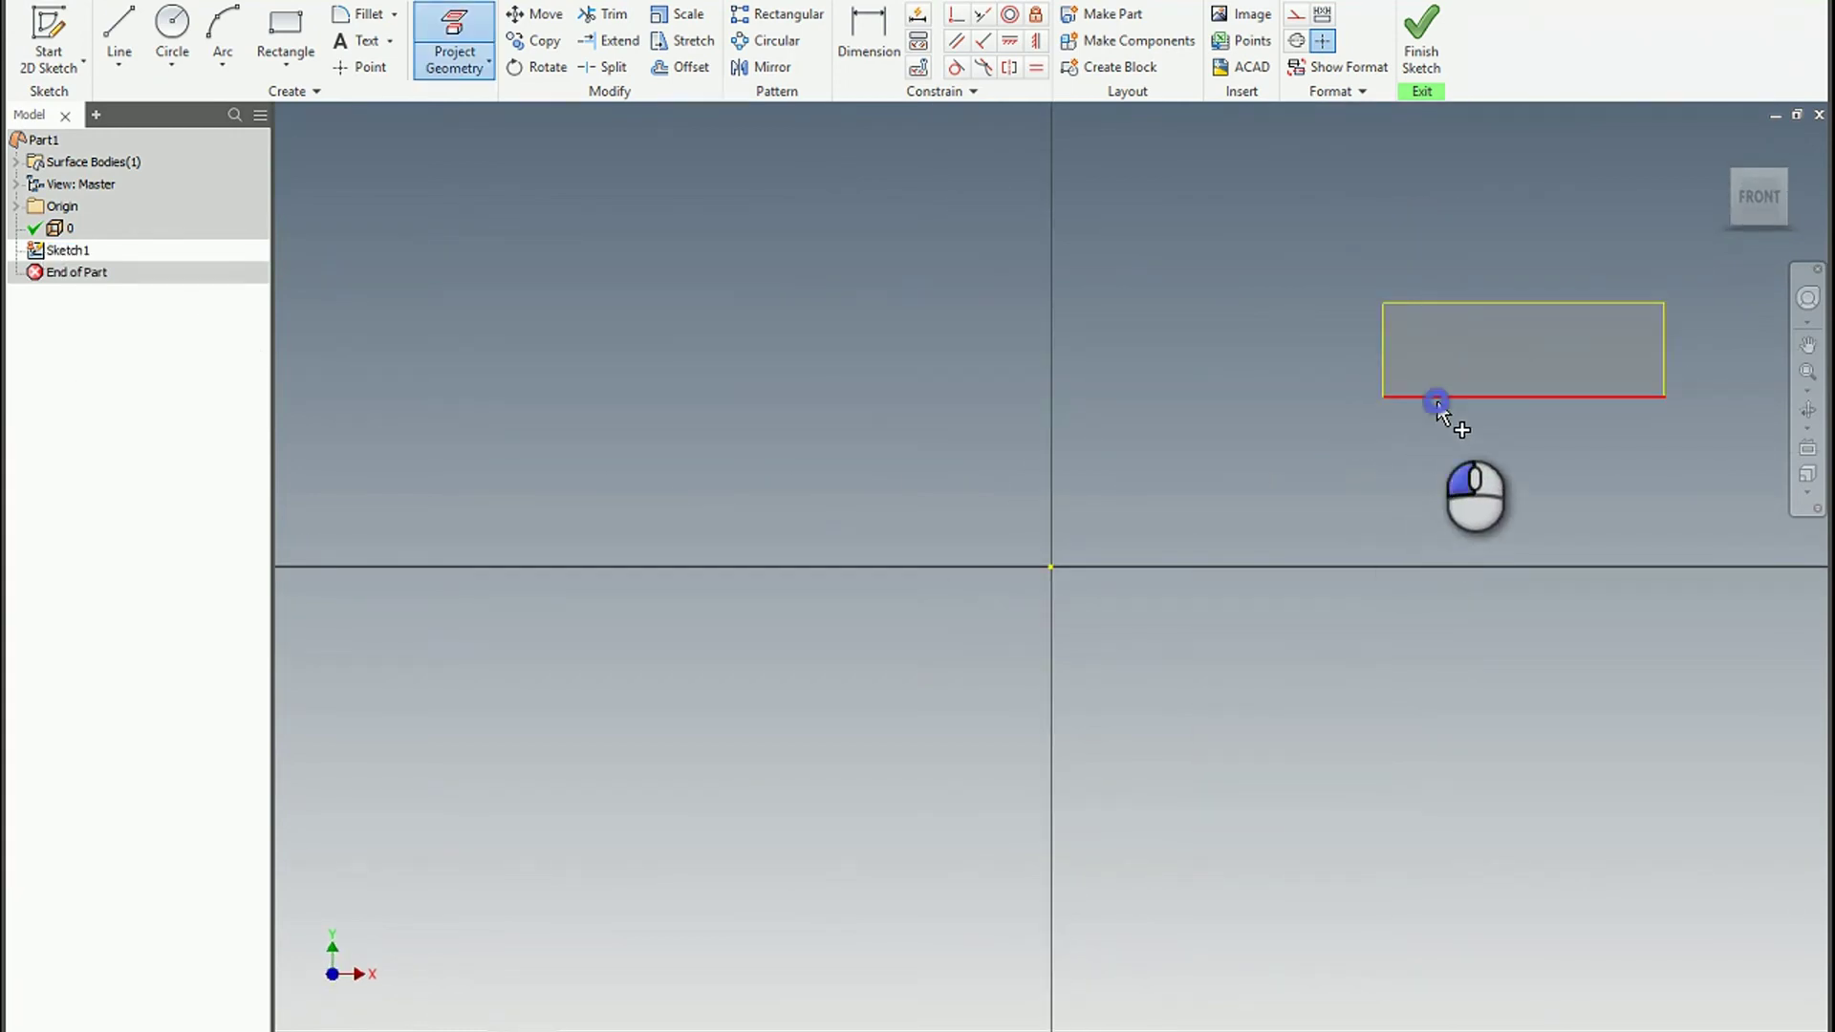
right_click(1233, 492)
click(1302, 491)
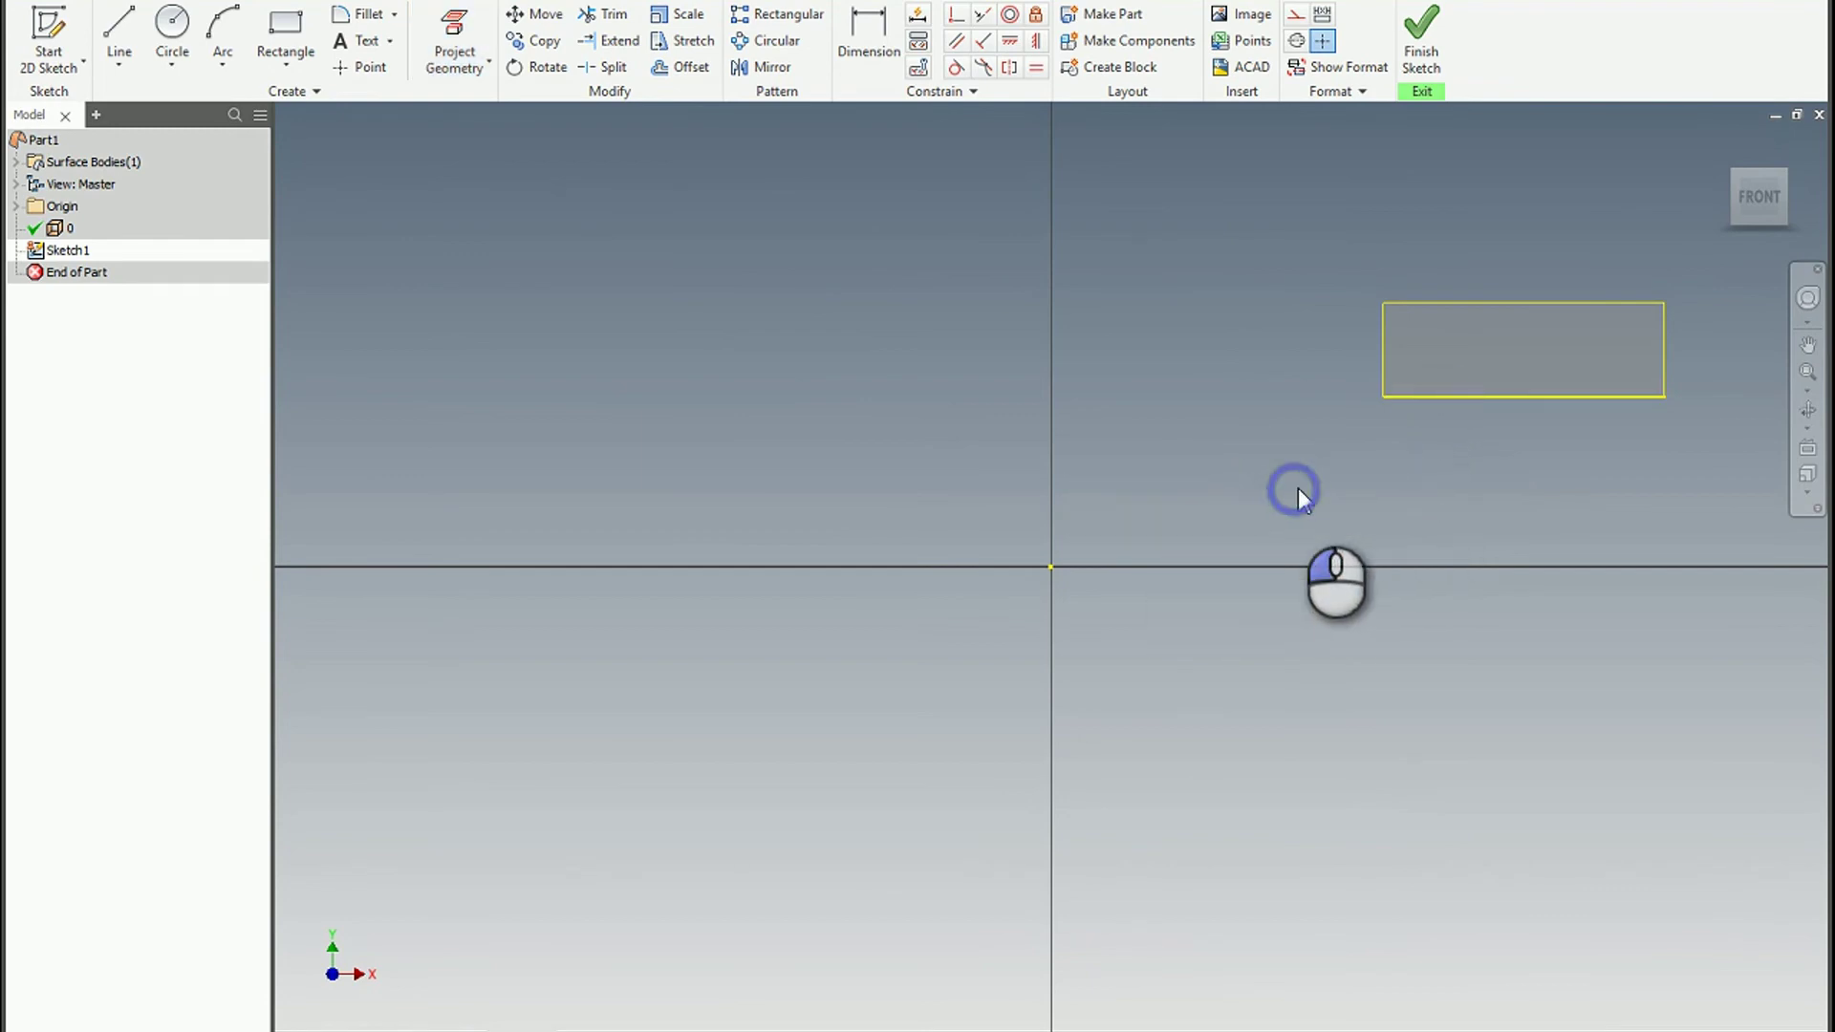
- Draw a center-point circle of 5 in diameter below the box
right_click(1470, 474)
click(1426, 443)
click(1527, 480)
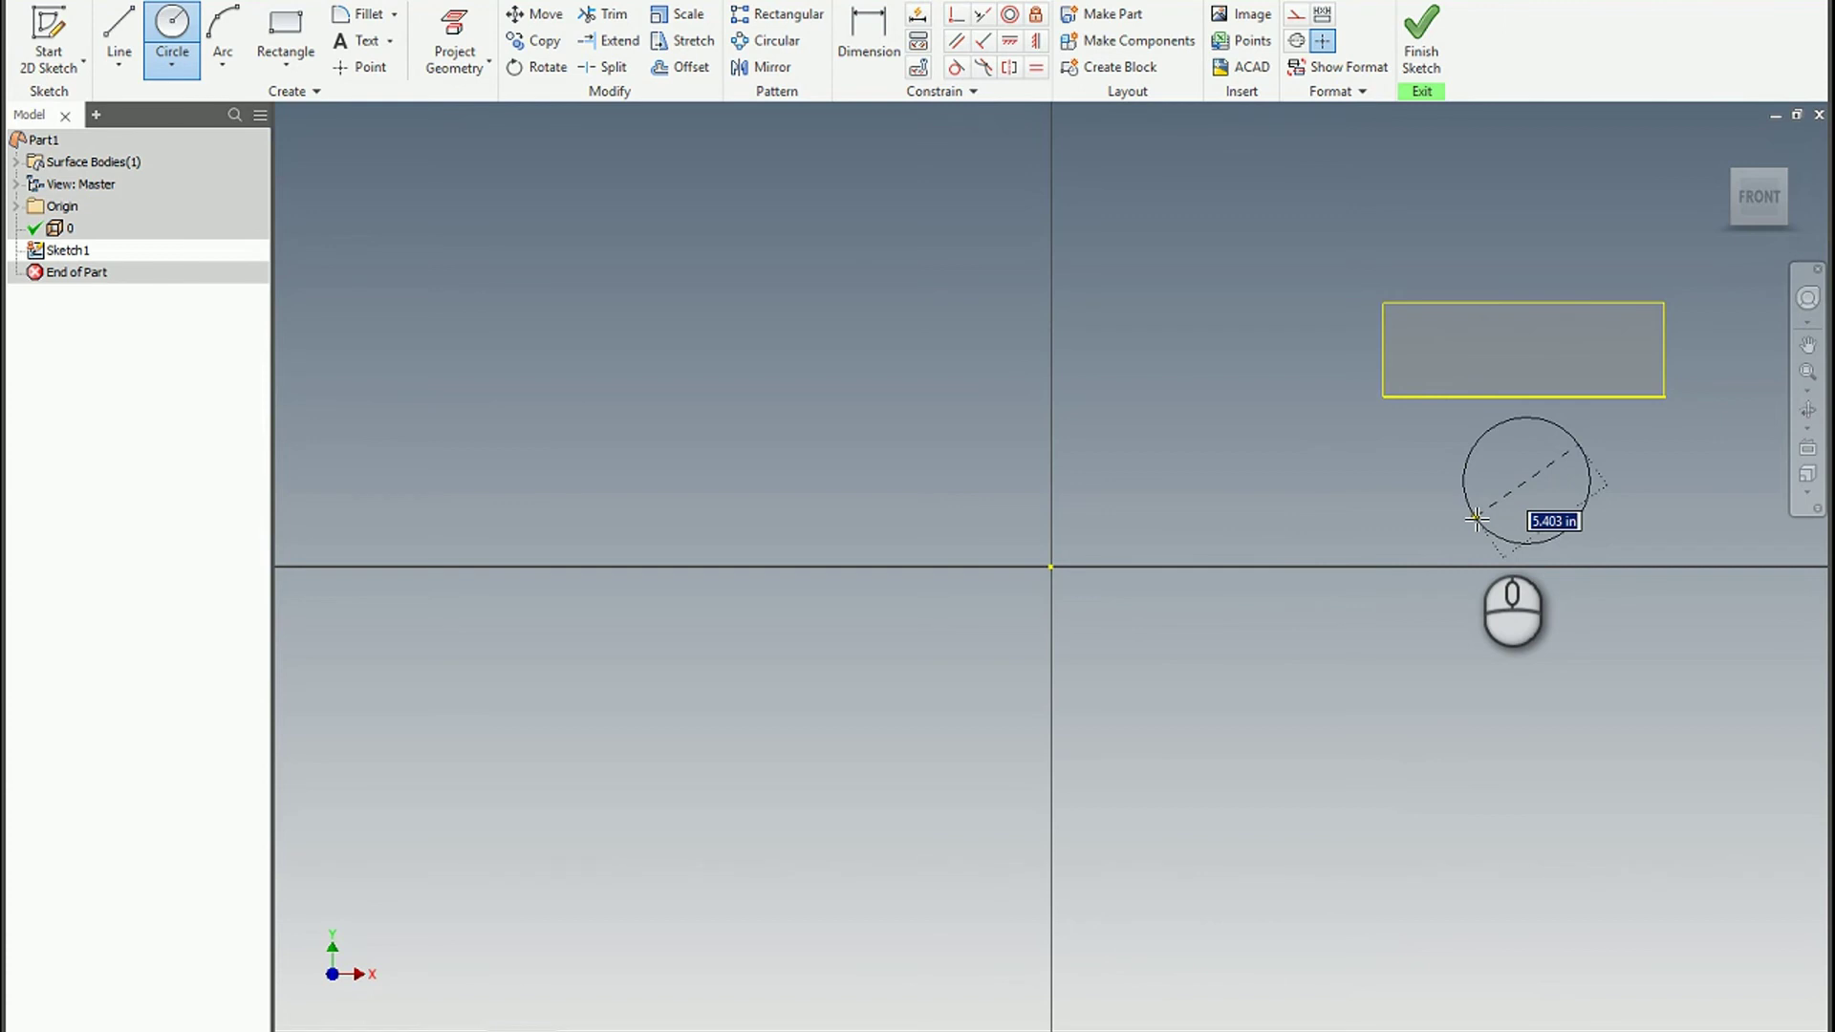
key(Return)
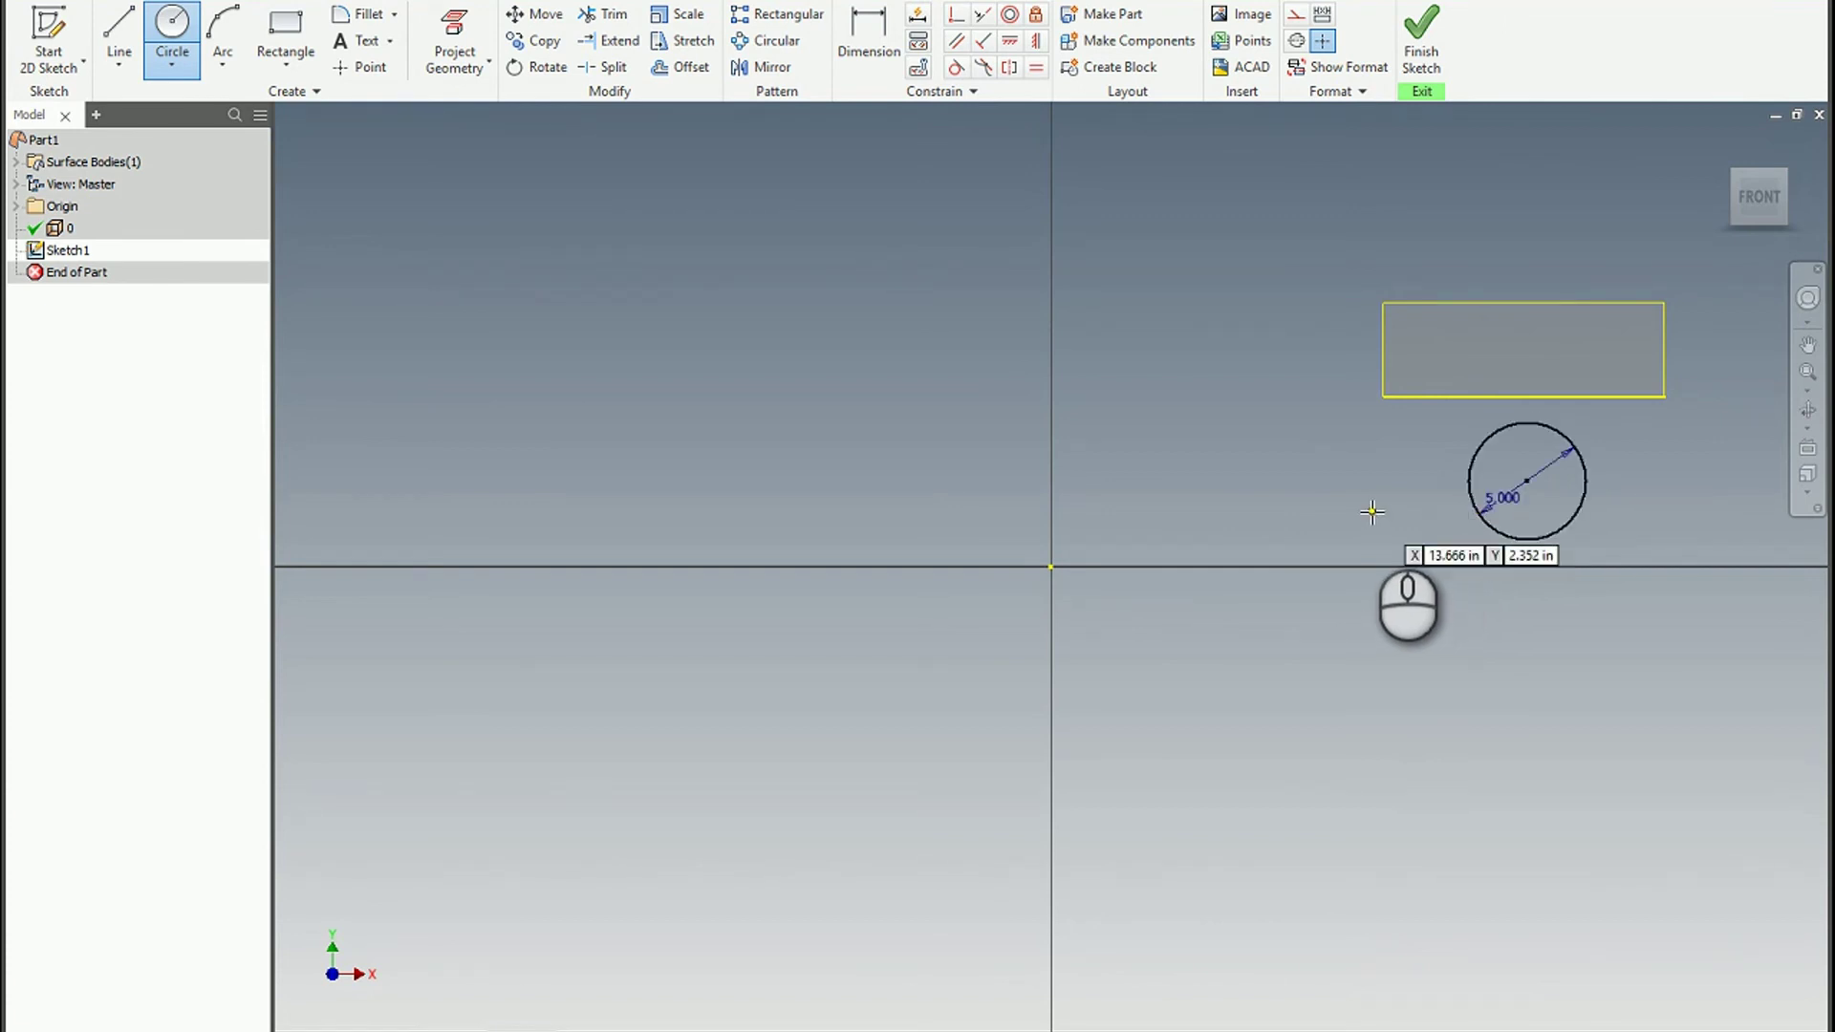
right_click(1373, 511)
click(1430, 510)
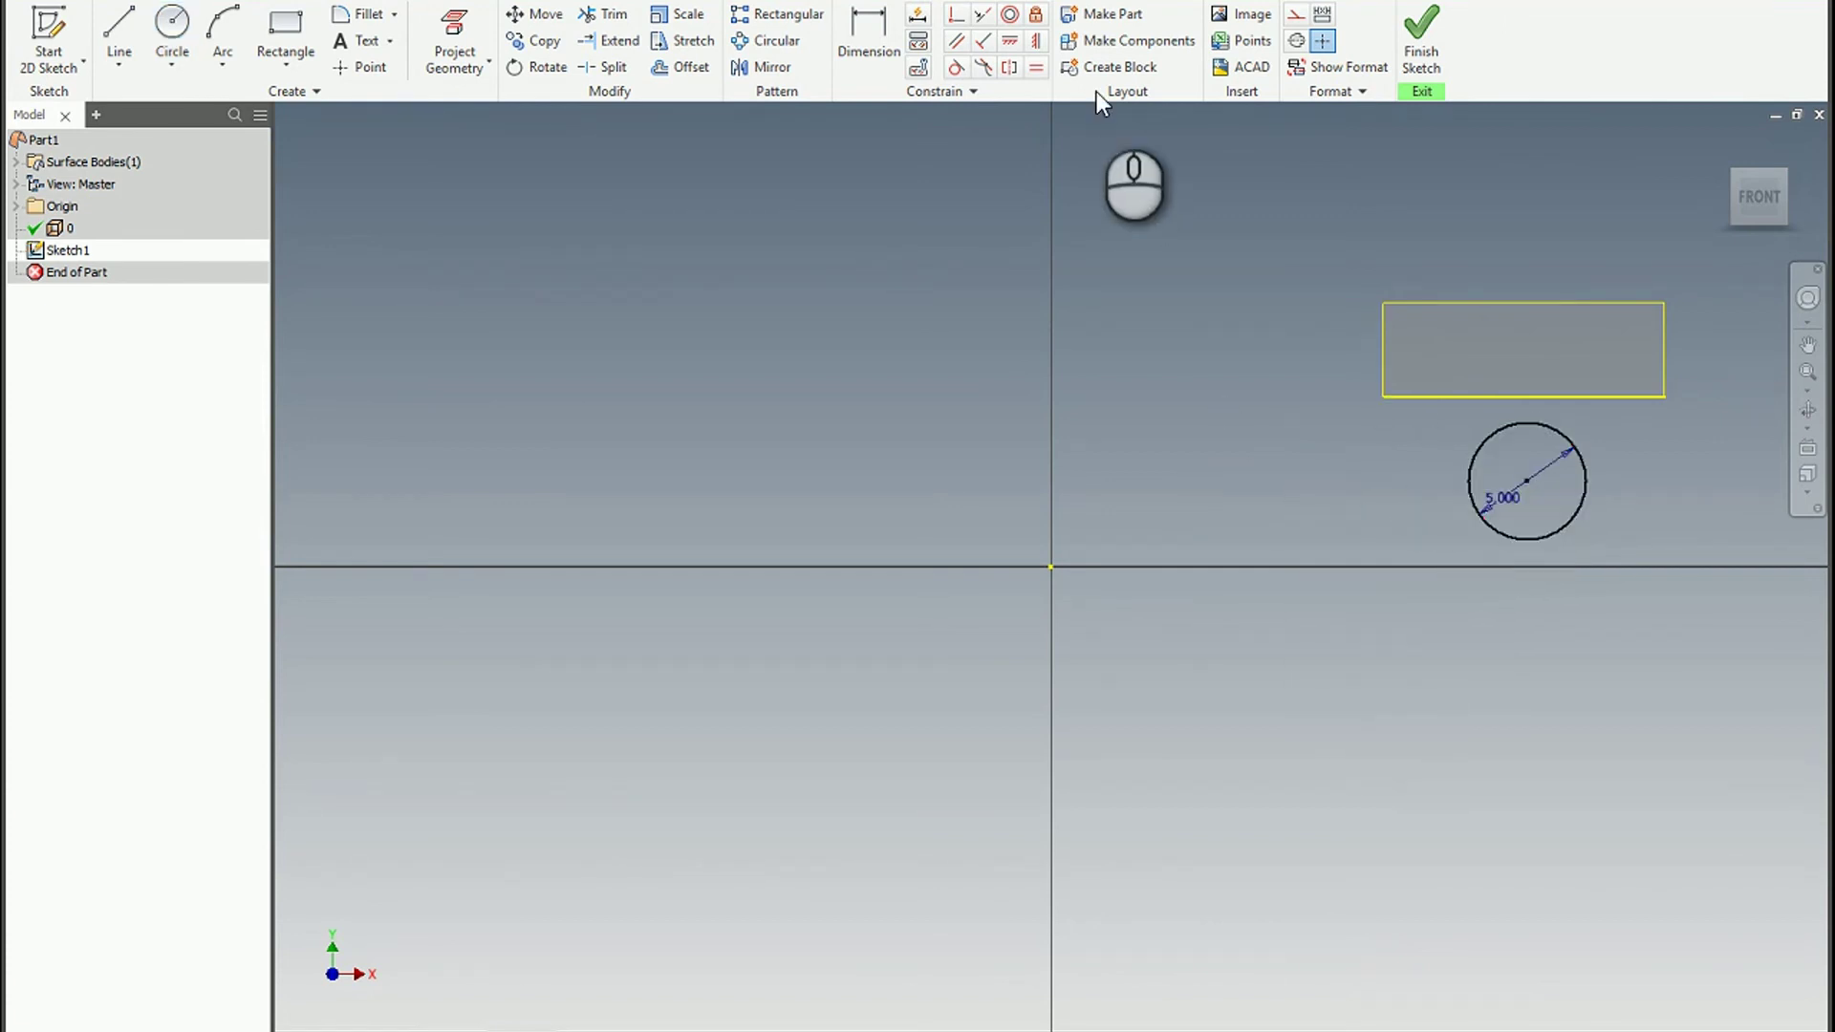
- Align the circle's centre vertically with the edge midpoint and dimension it 1.5 in below
click(1041, 42)
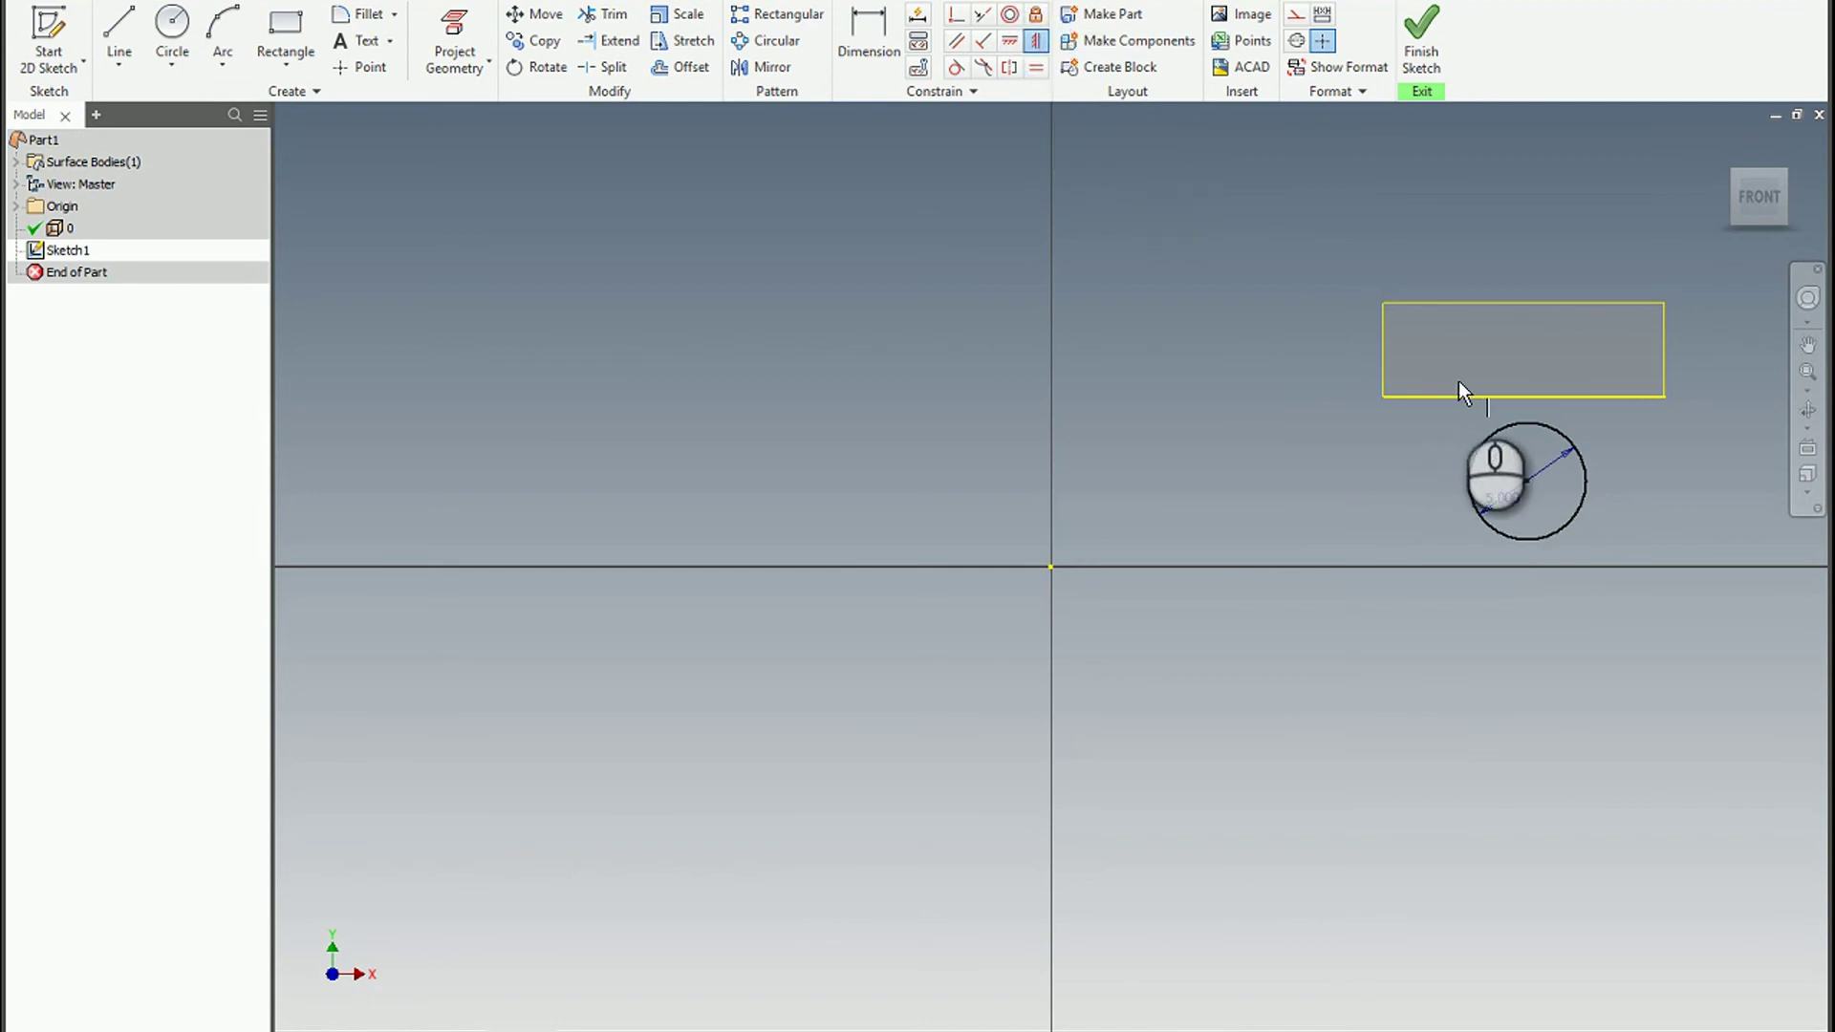
click(1526, 480)
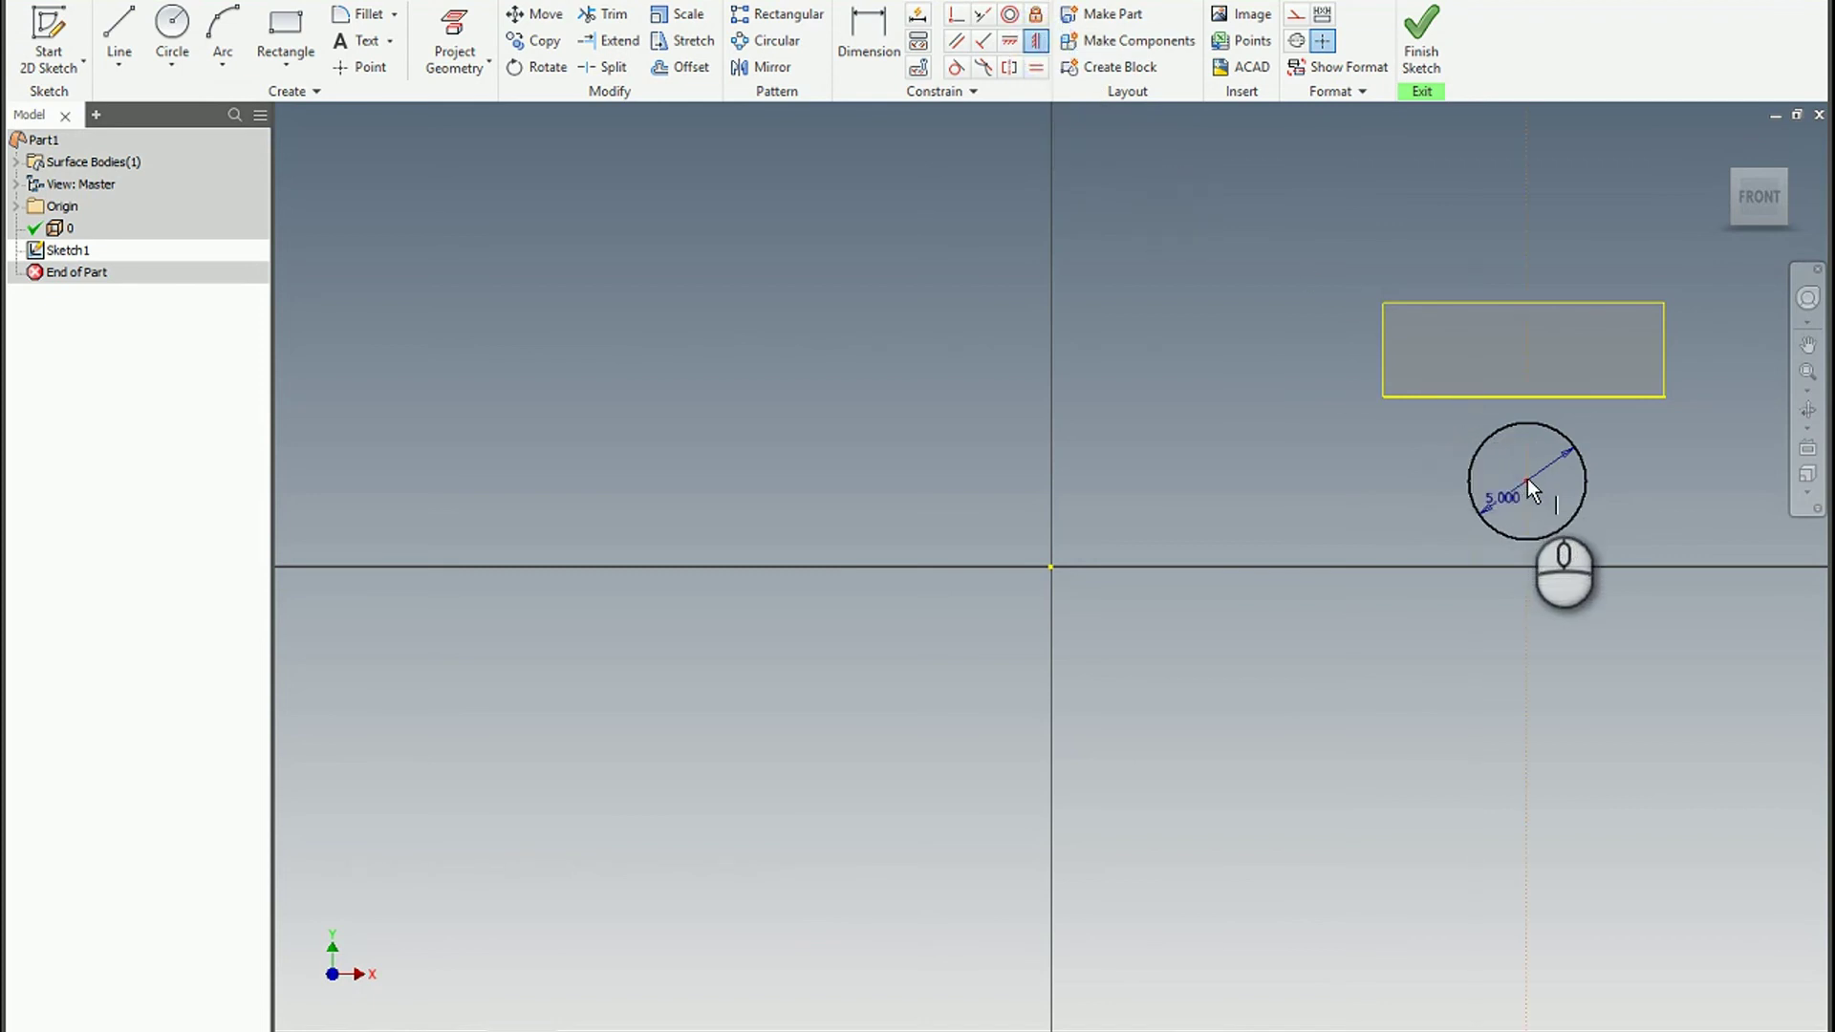
click(1529, 398)
click(879, 19)
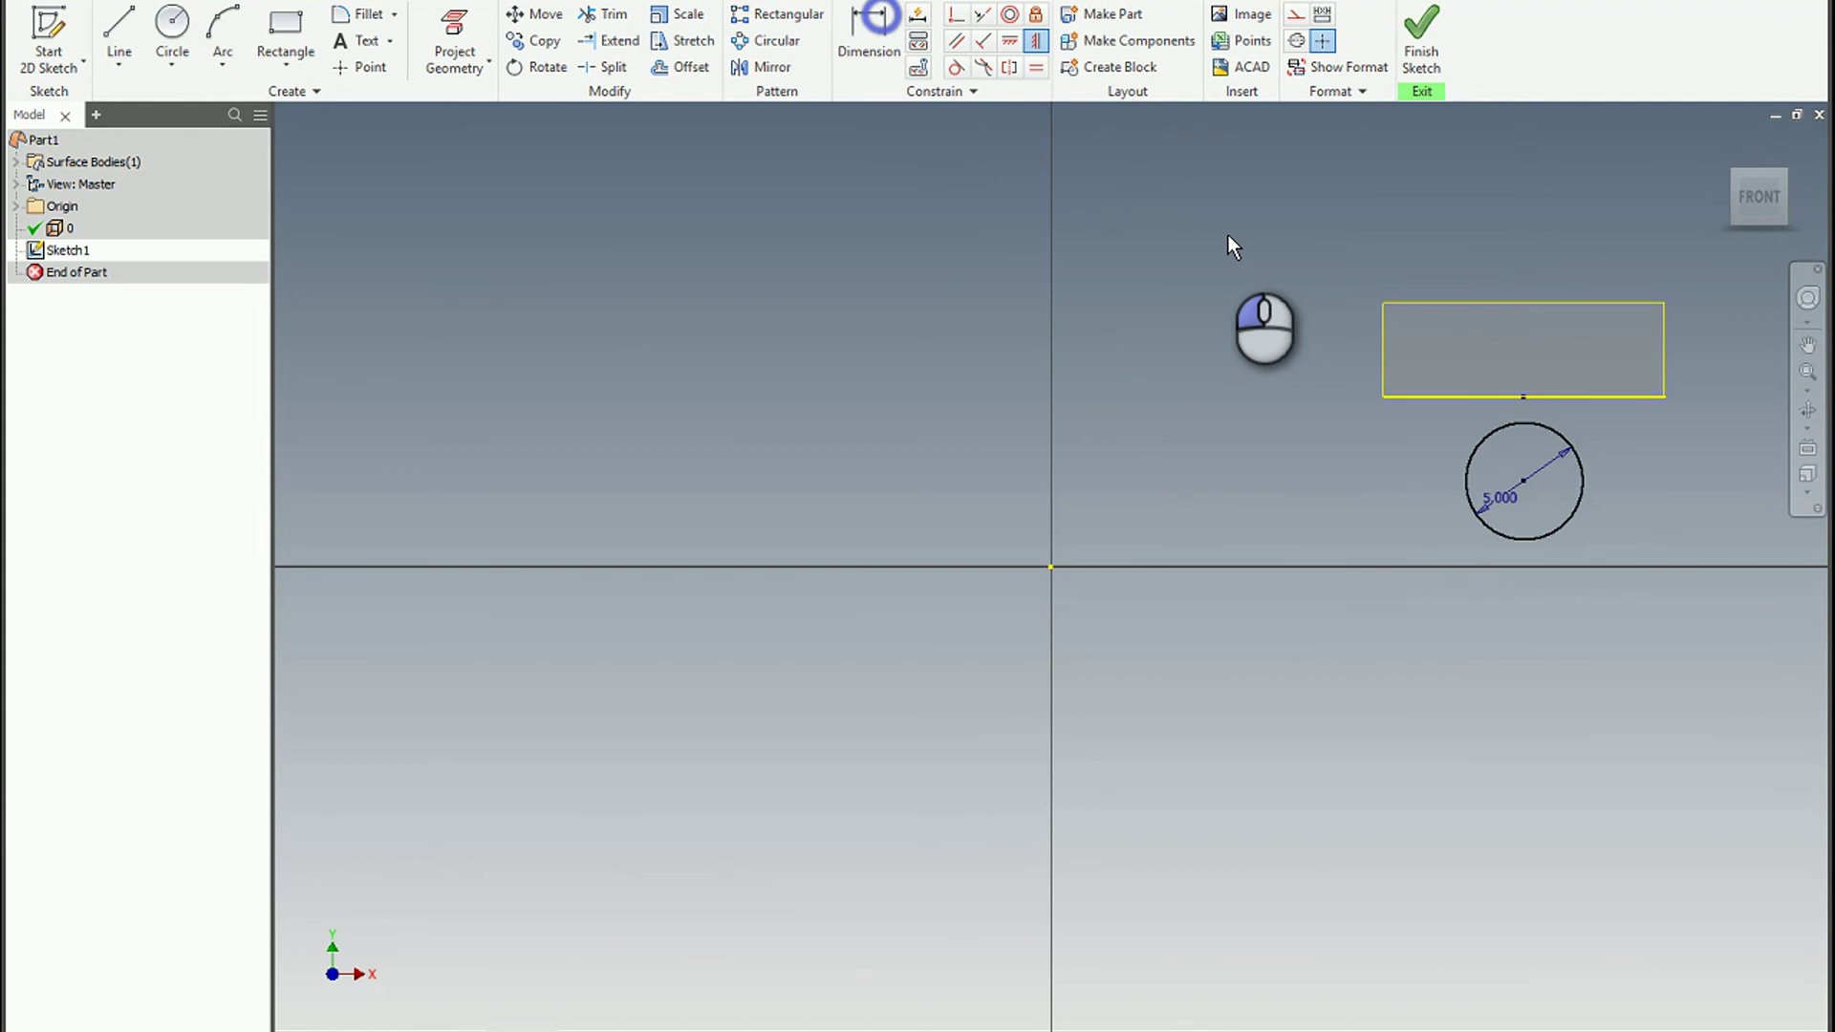
scroll(1568, 422, up, 5)
click(1560, 326)
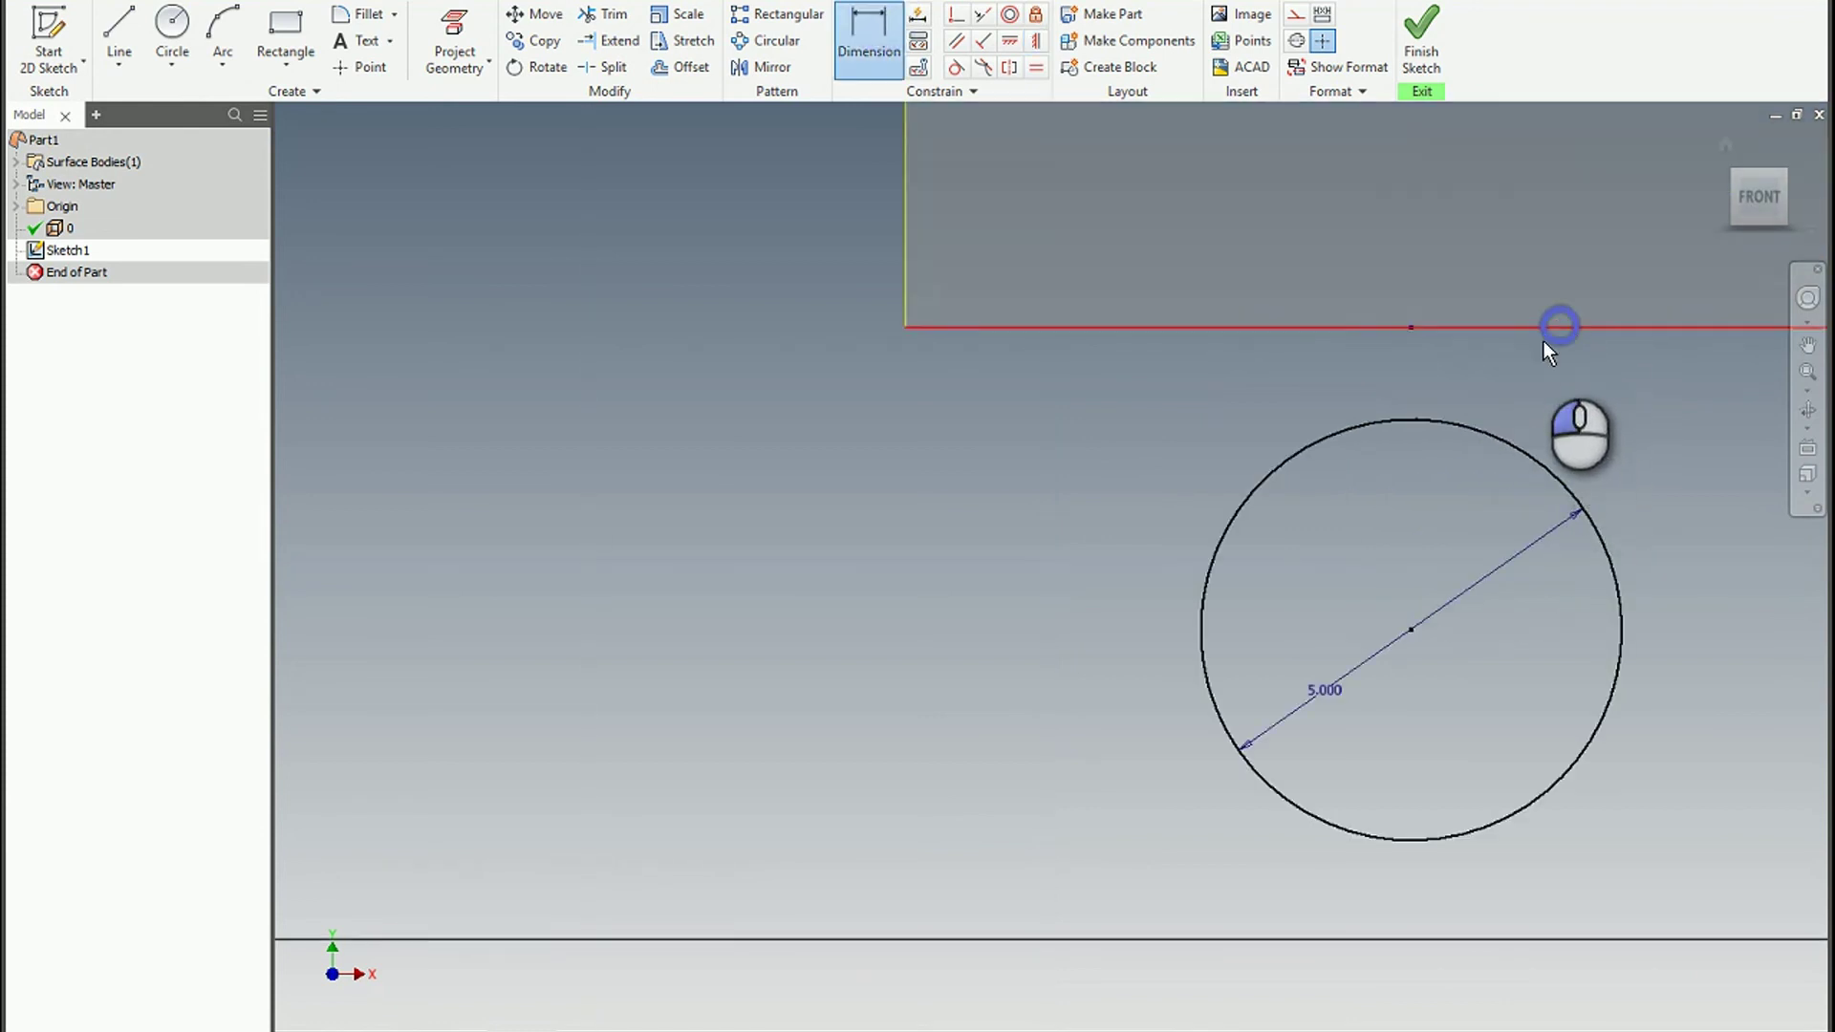
click(1411, 415)
click(1153, 388)
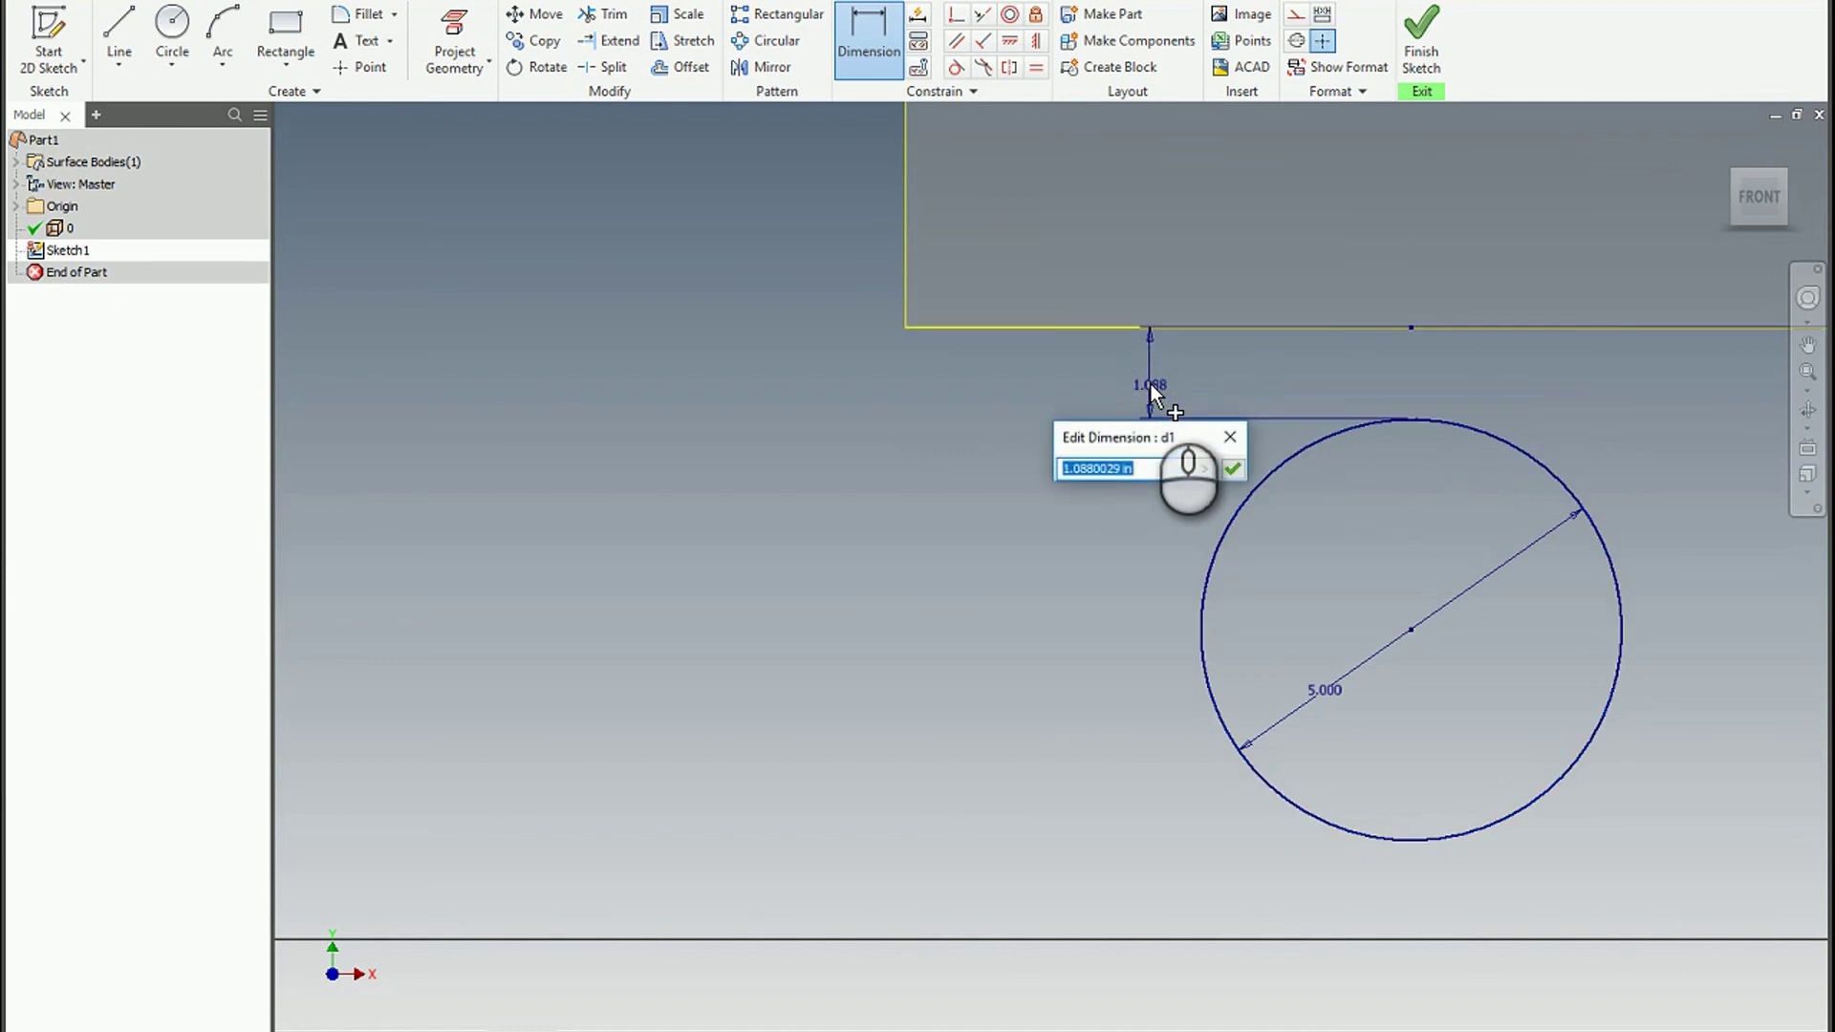
text(1.5)
key(Return)
- Finish the 2D sketch and start the Extrude command with E
mouse_move(1141, 443)
shift+middle_down()
mouse_move(1184, 466)
mouse_move(1362, 461)
mouse_move(1271, 465)
shift+middle_up()
right_click(893, 479)
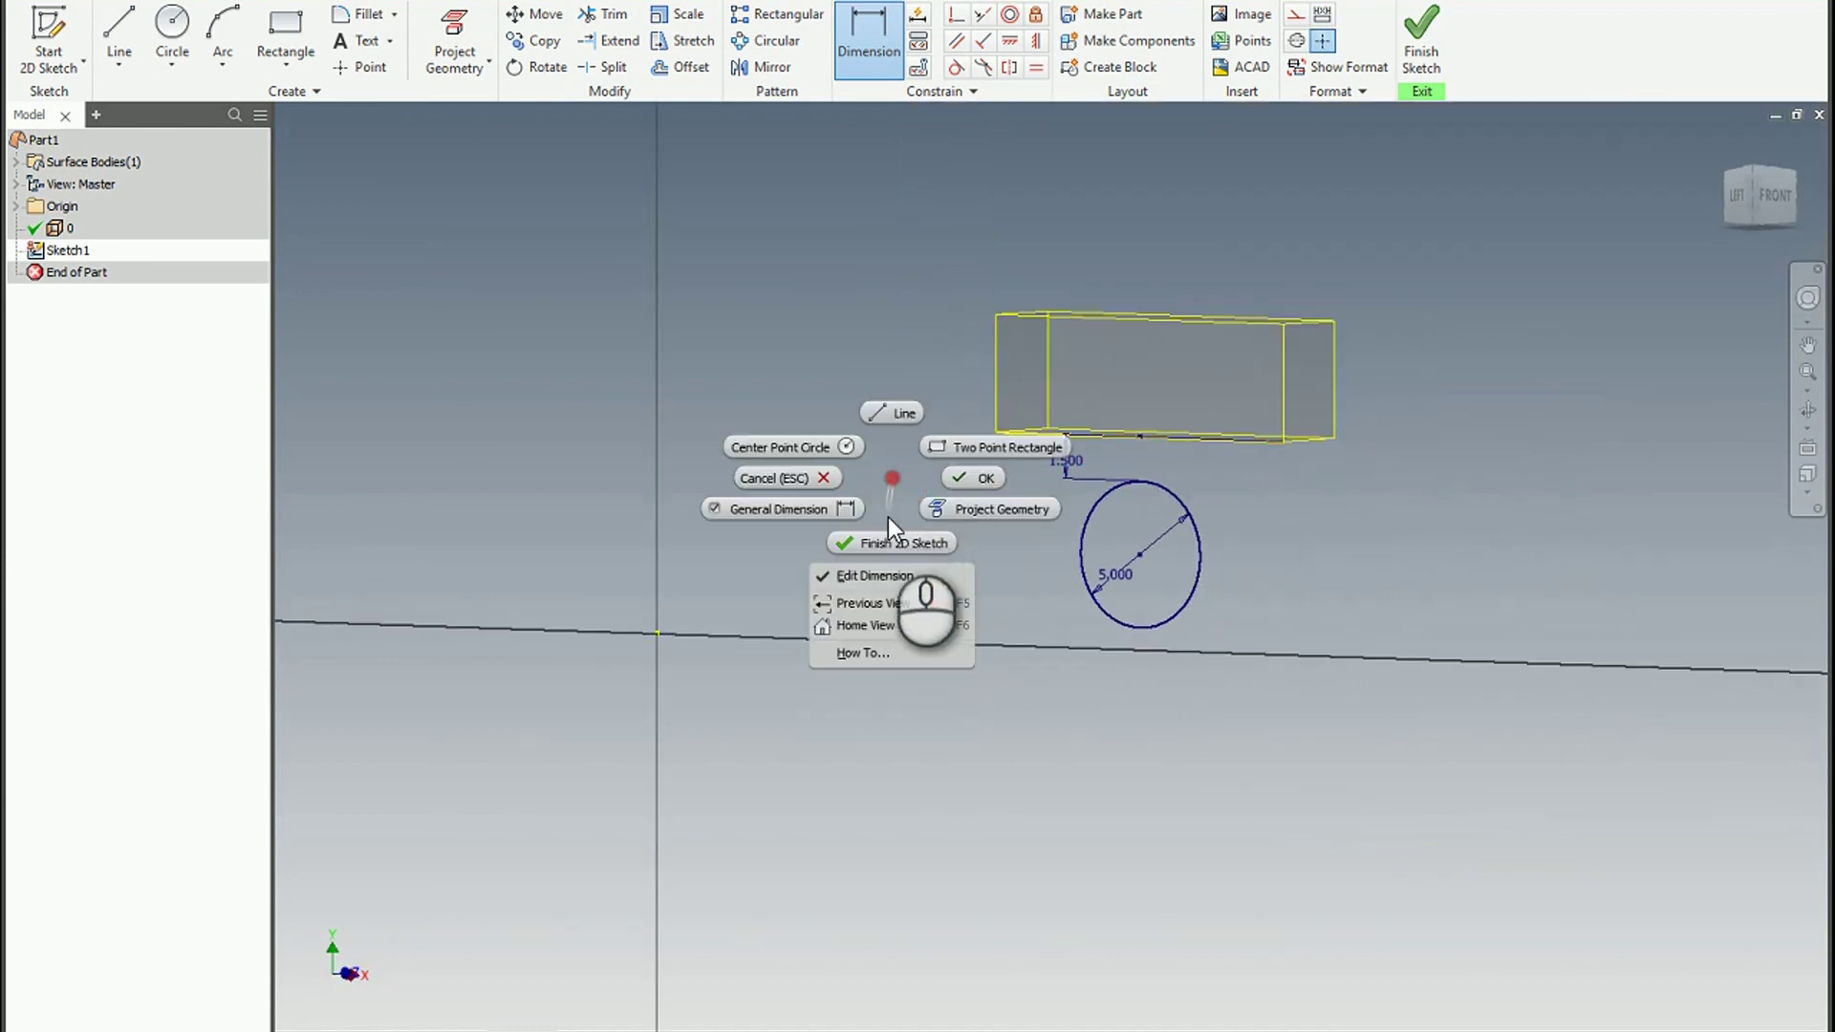
click(887, 537)
key(e)
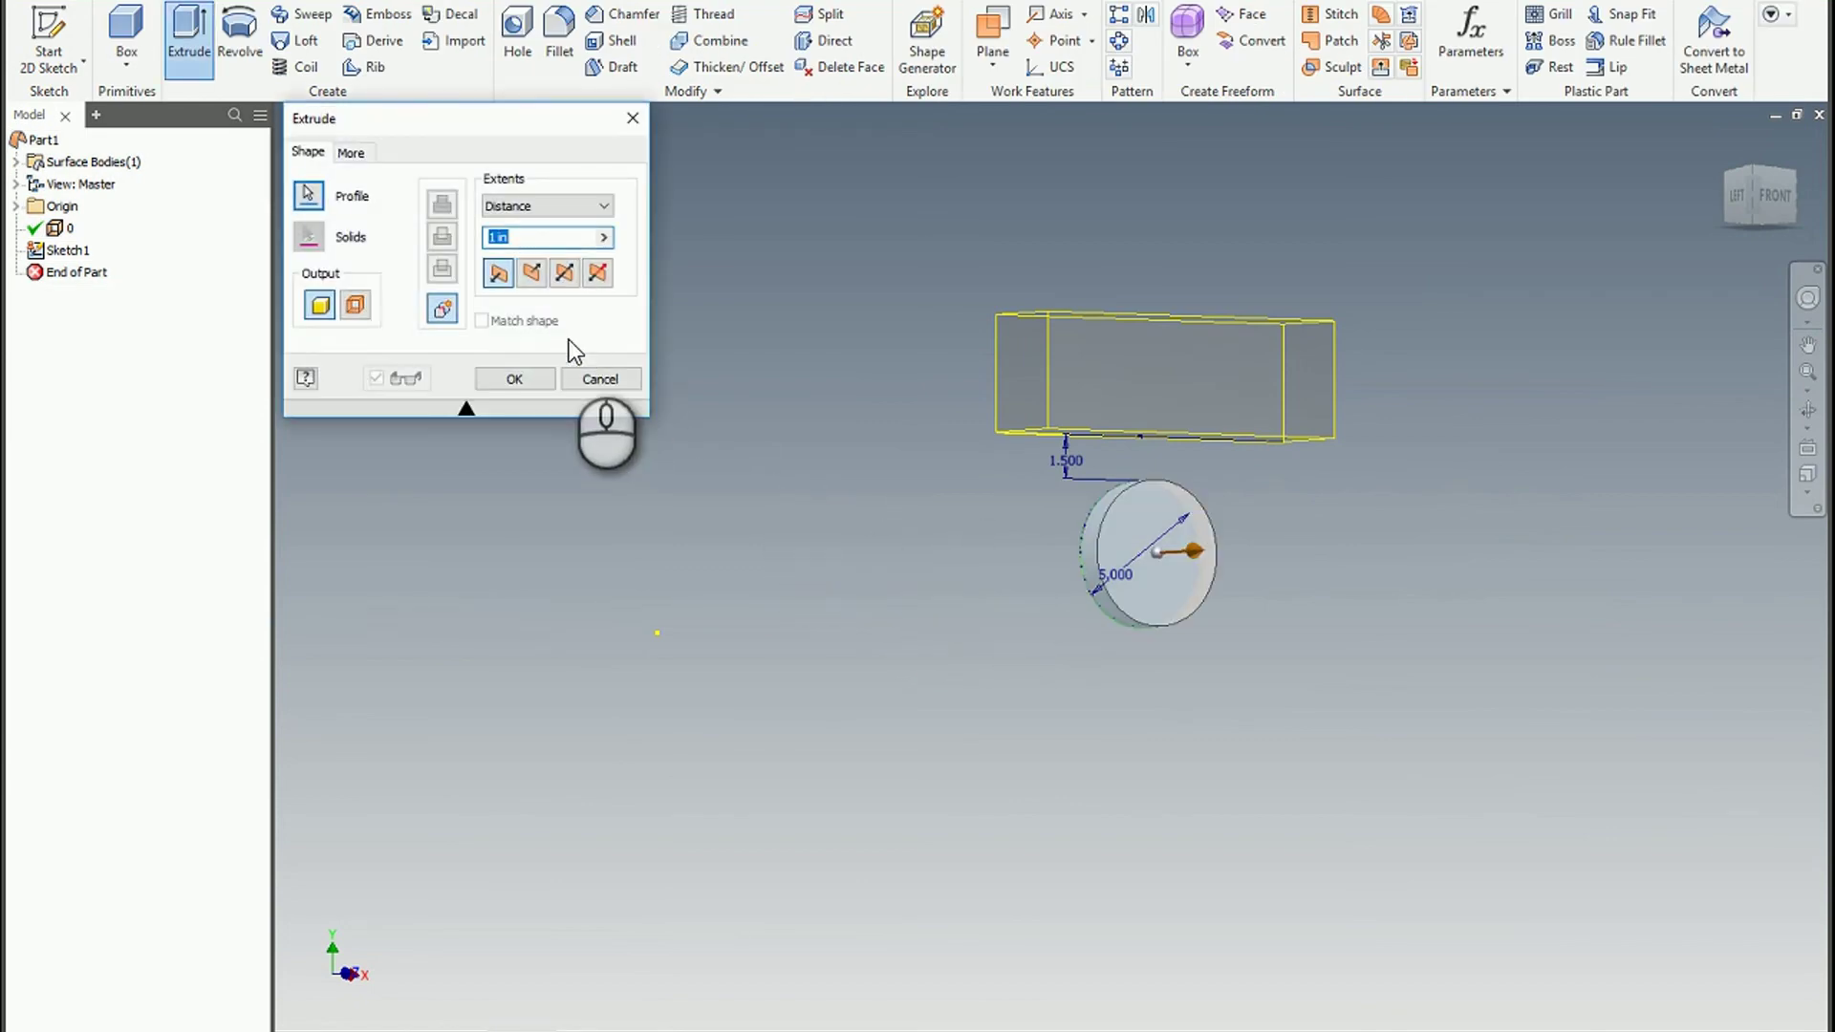
- Extrude the 5 in circle 3.6875 in into a solid cylinder and orbit to view it
shift+middle_drag(939, 570, 766, 533)
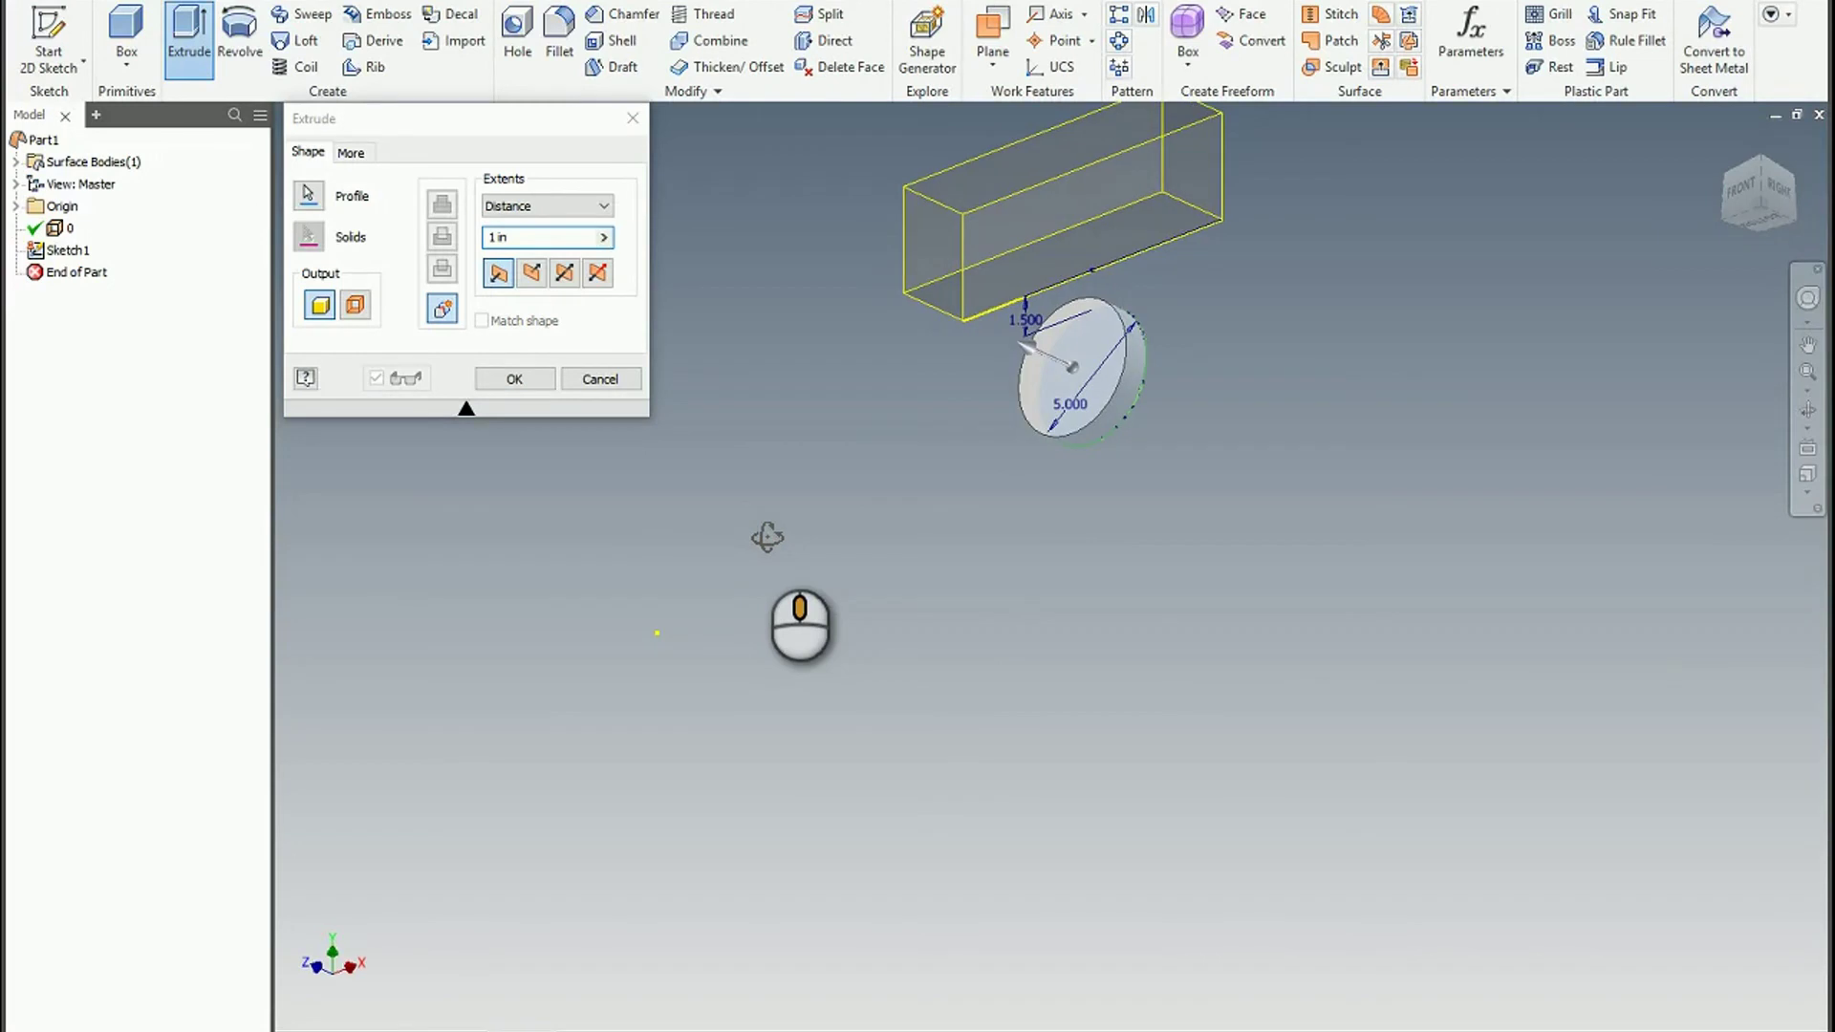
drag(1022, 346, 856, 300)
click(514, 379)
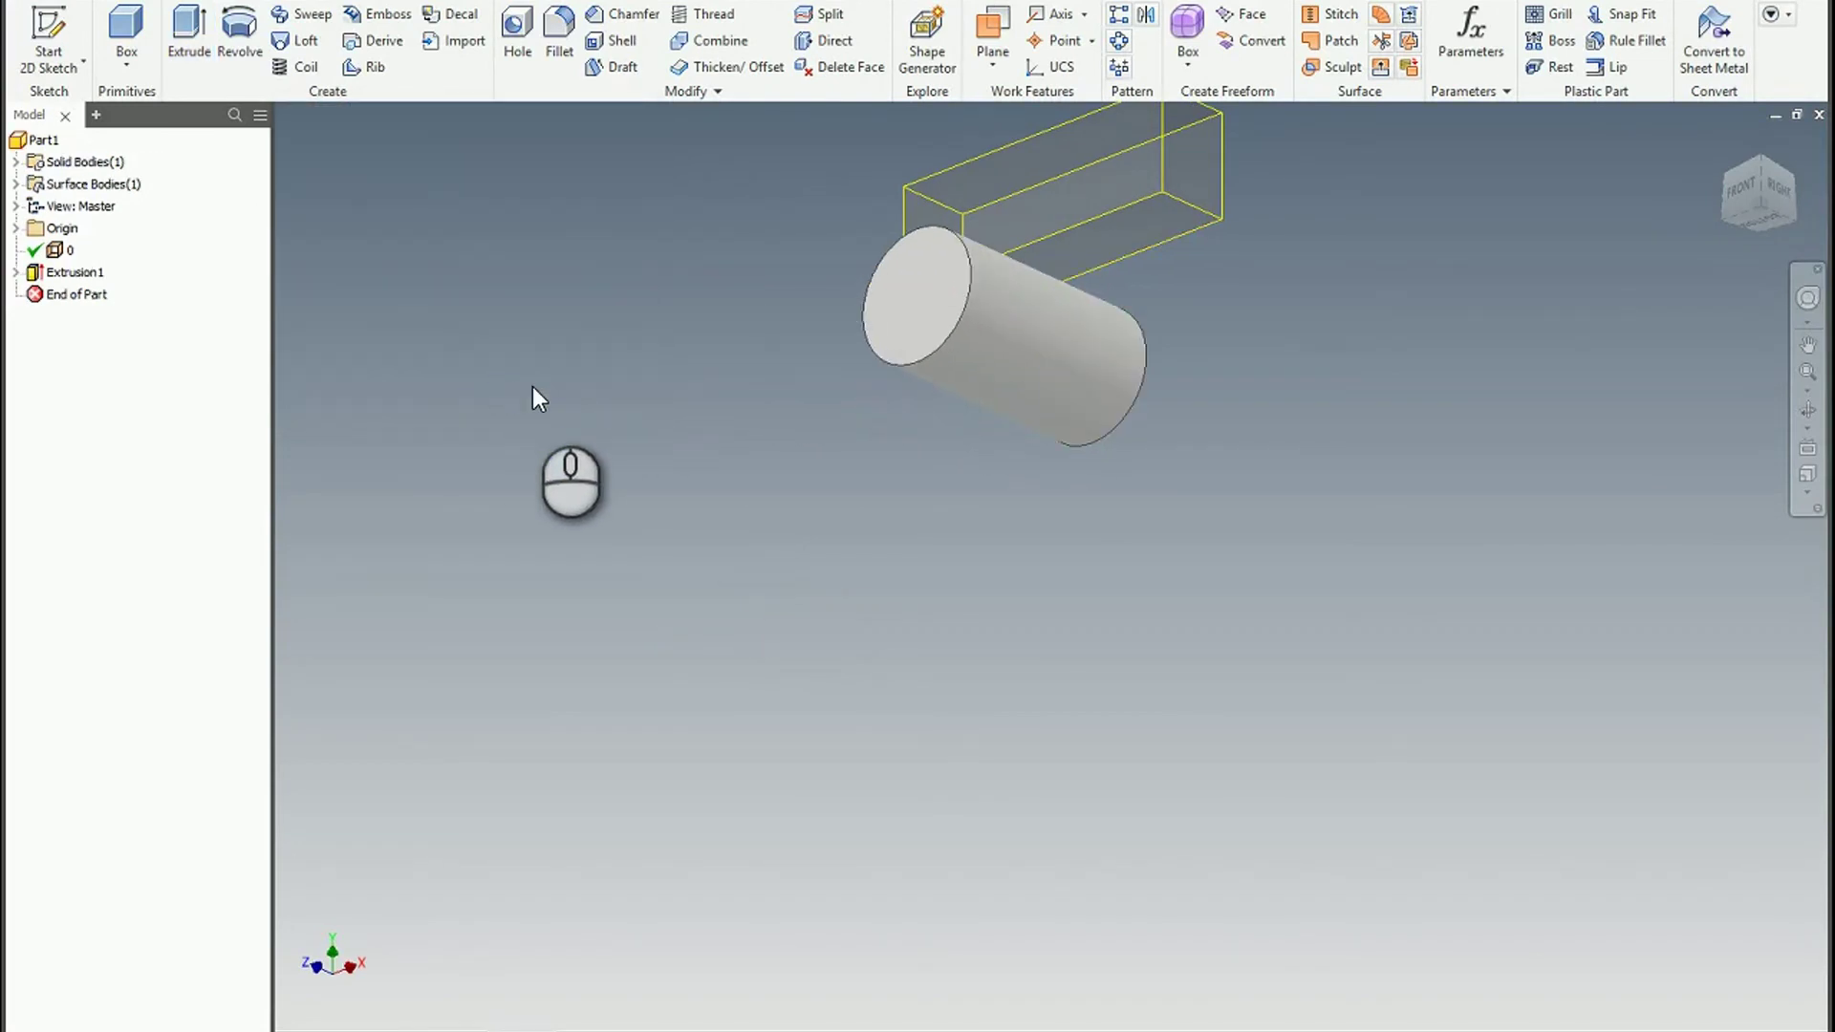
shift+middle_drag(920, 465, 967, 518)
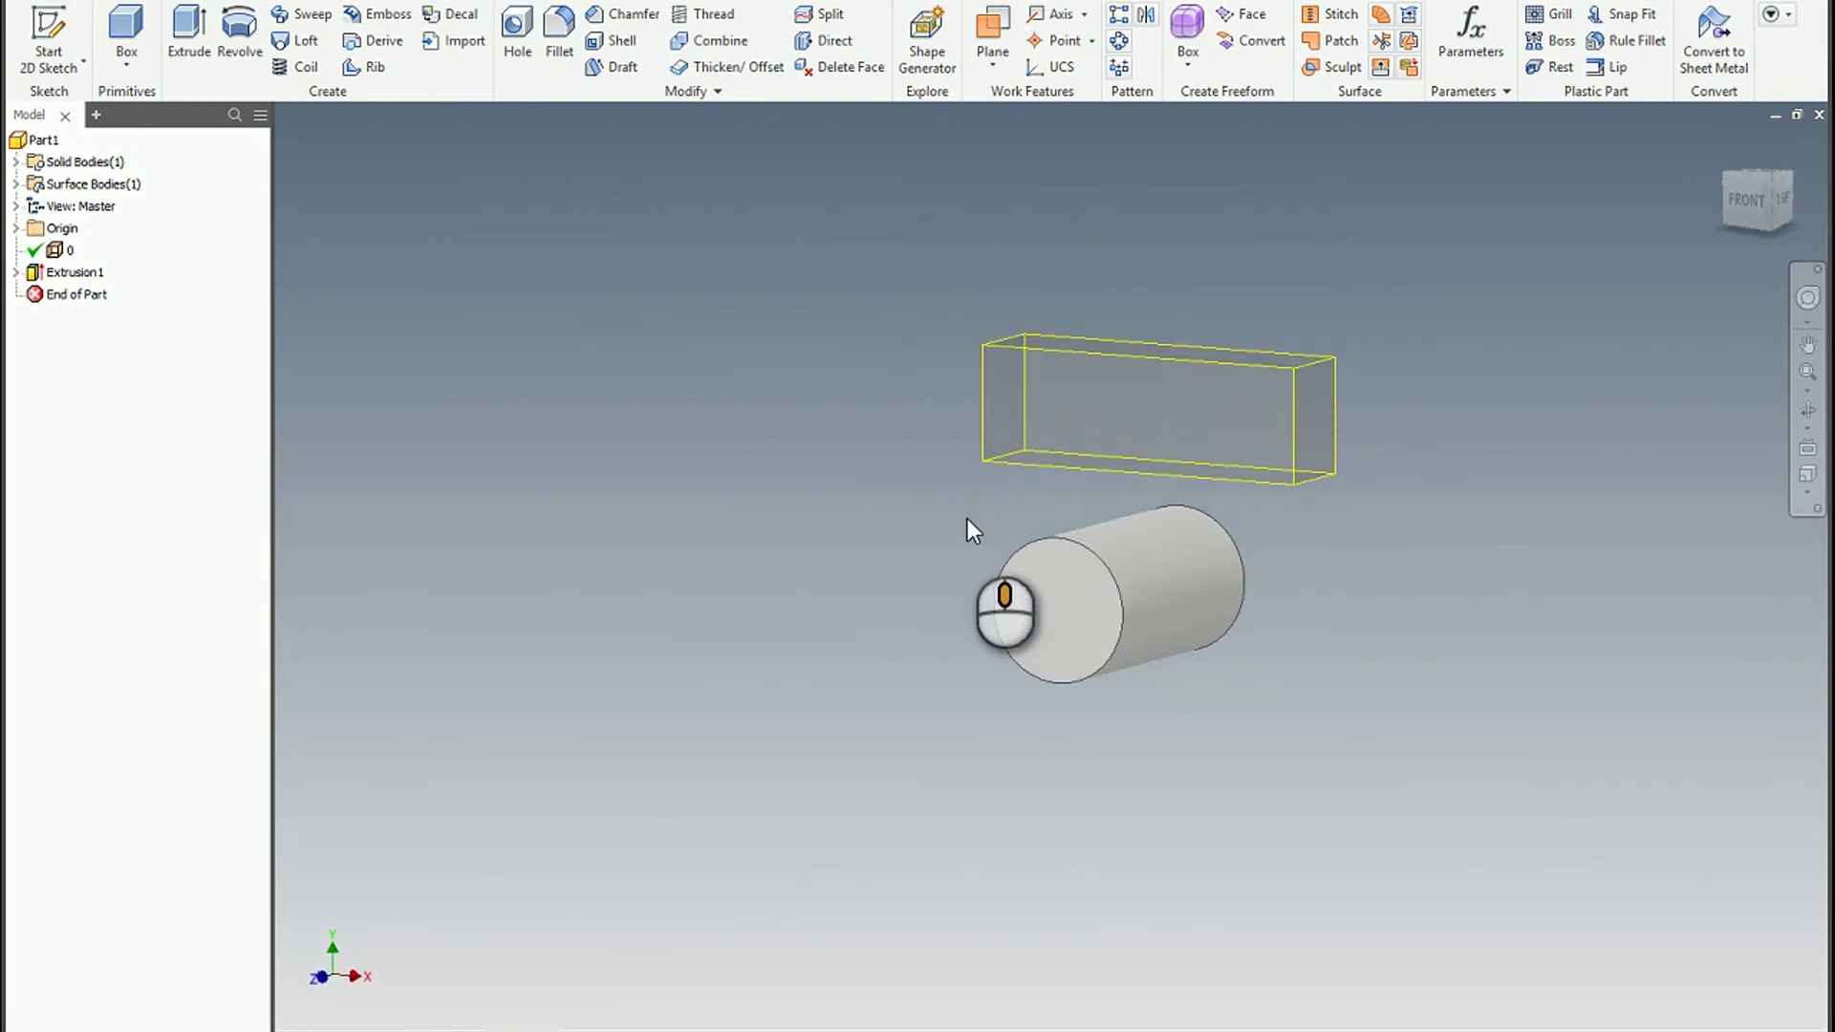